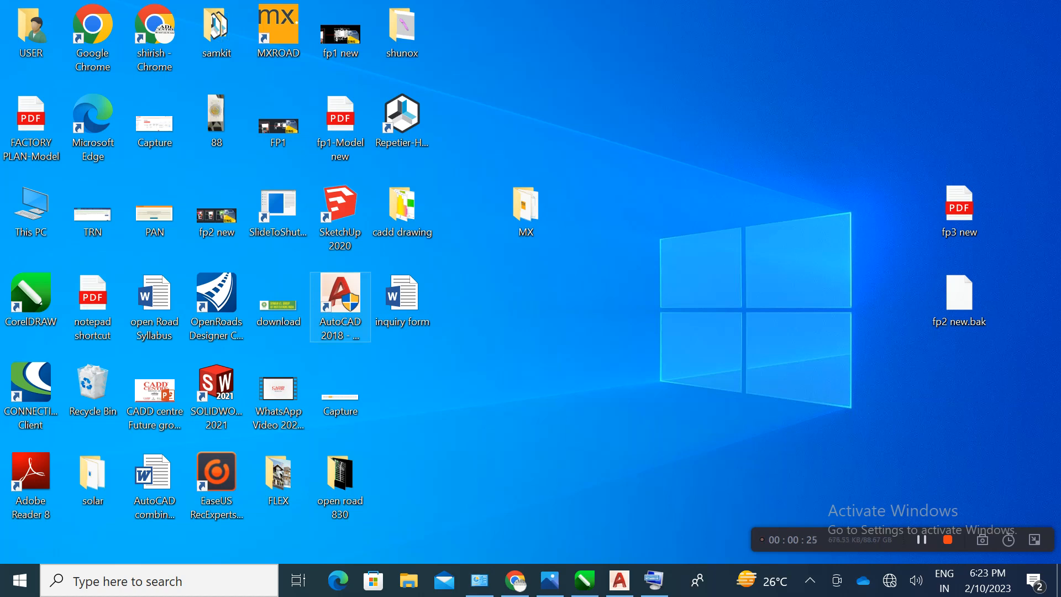
Switch to AutoCAD 2018 and start a new blank drawing
click(340, 303)
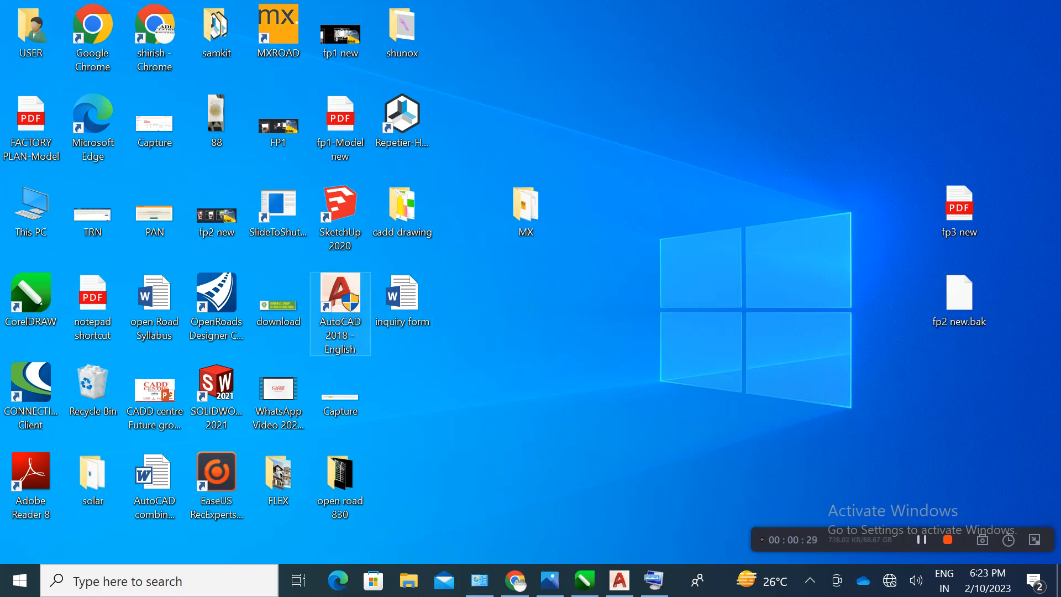
click(618, 580)
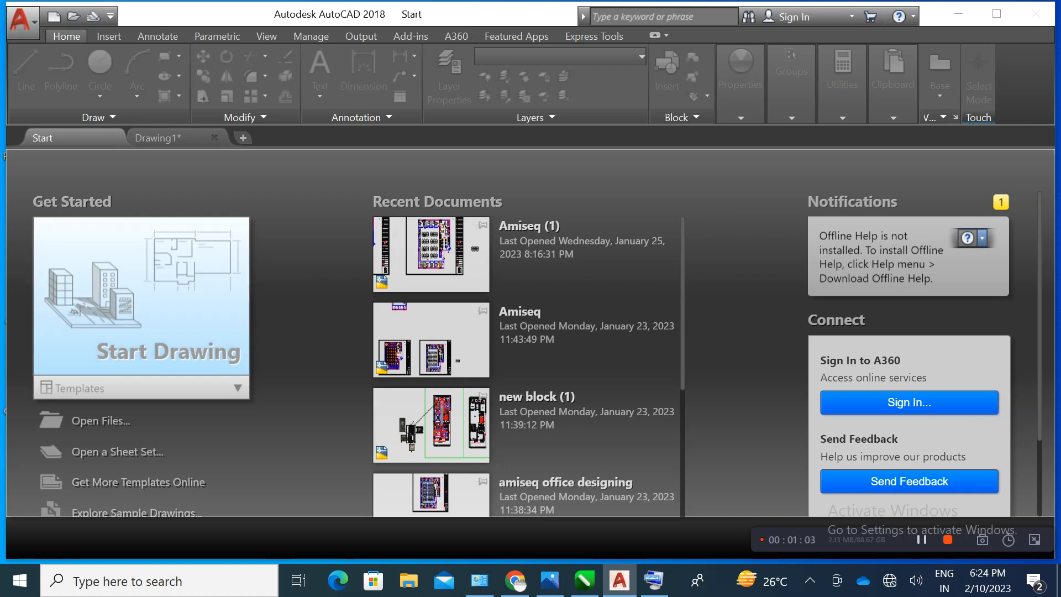
click(164, 238)
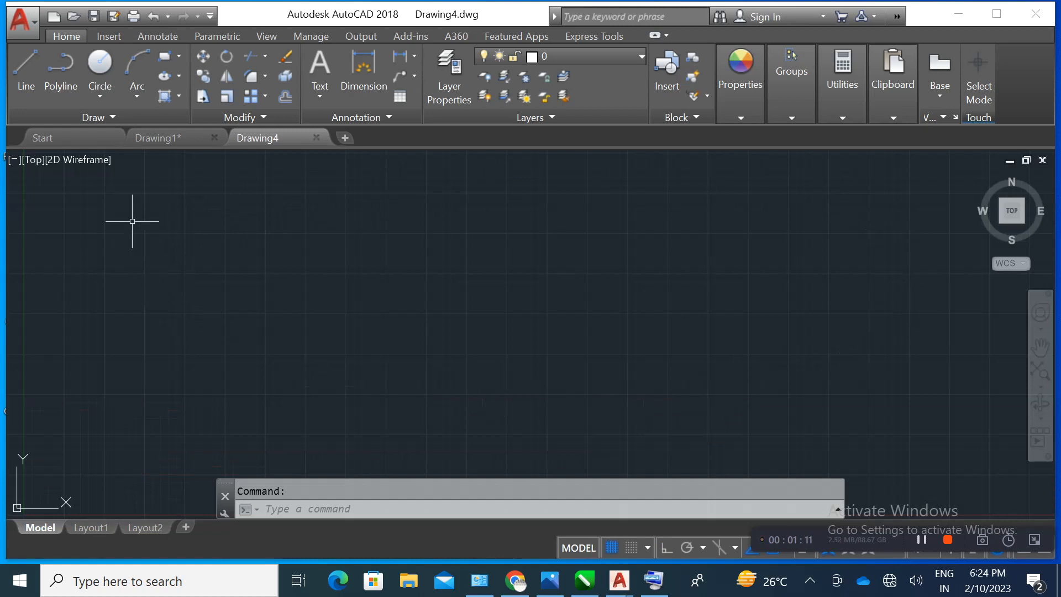
Review the file commands and the insert, annotation, parametric, view and manage tool sets, returning to the drawing tools
click(20, 20)
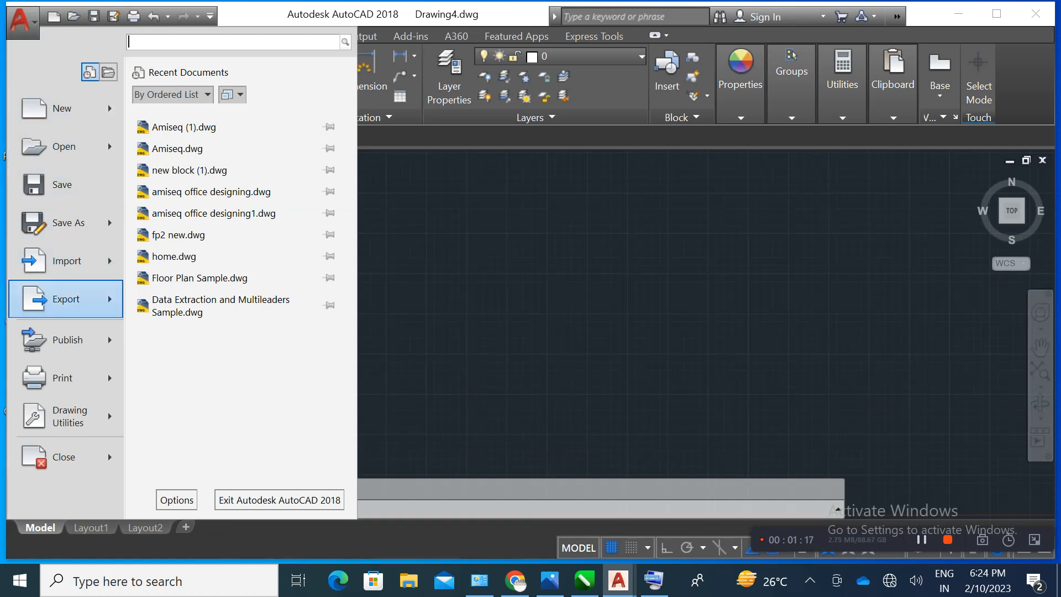
click(415, 206)
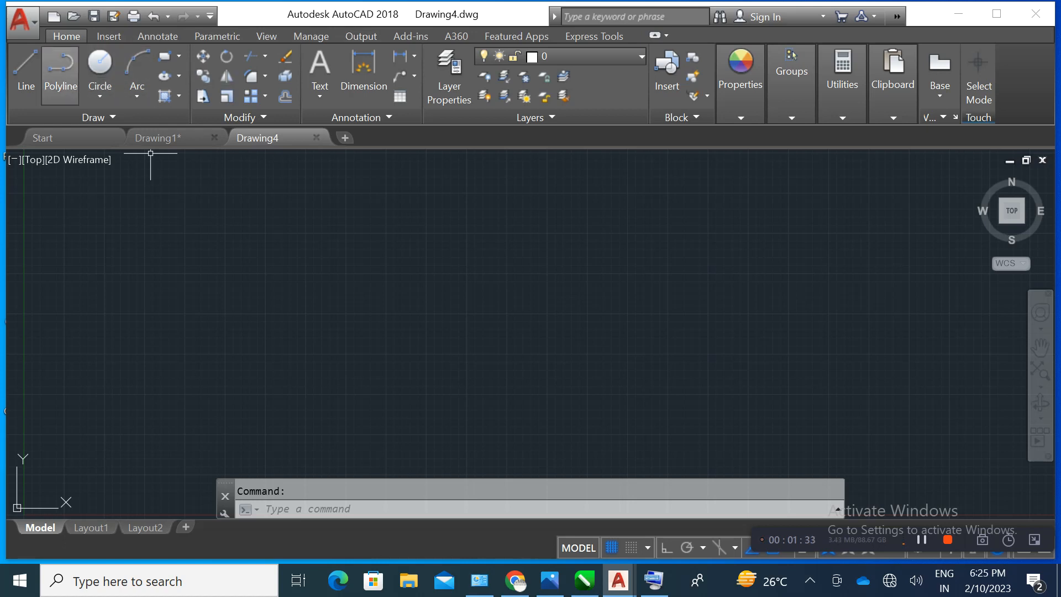
click(108, 36)
click(157, 35)
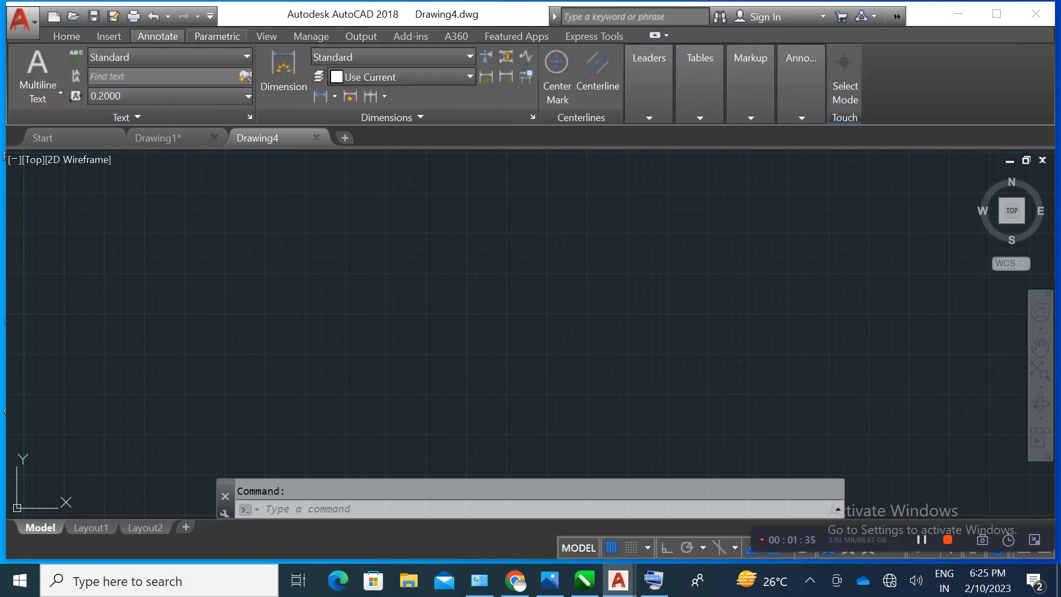
click(217, 36)
click(266, 36)
click(311, 36)
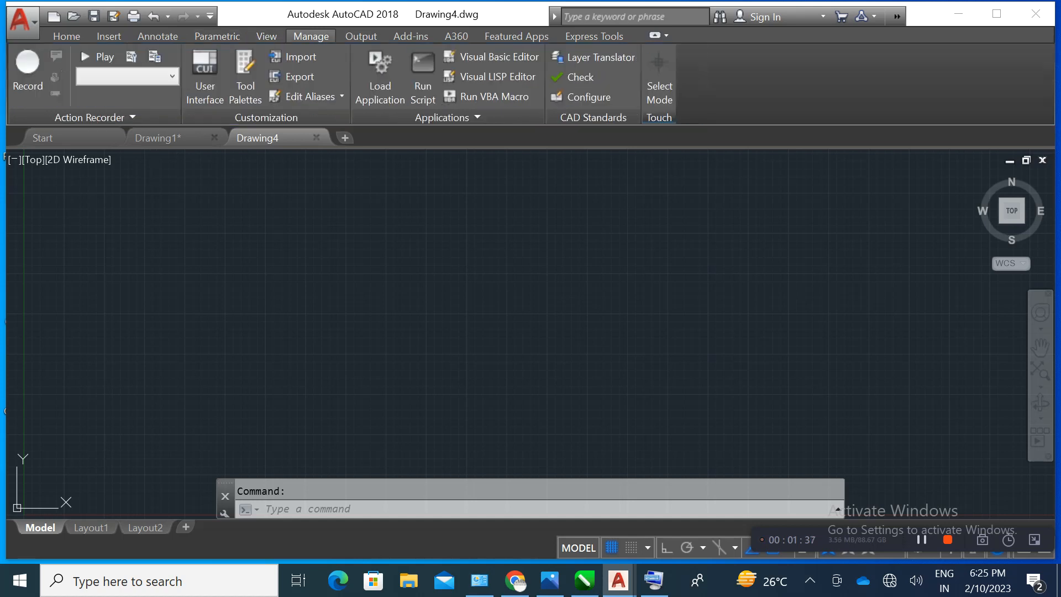
click(66, 36)
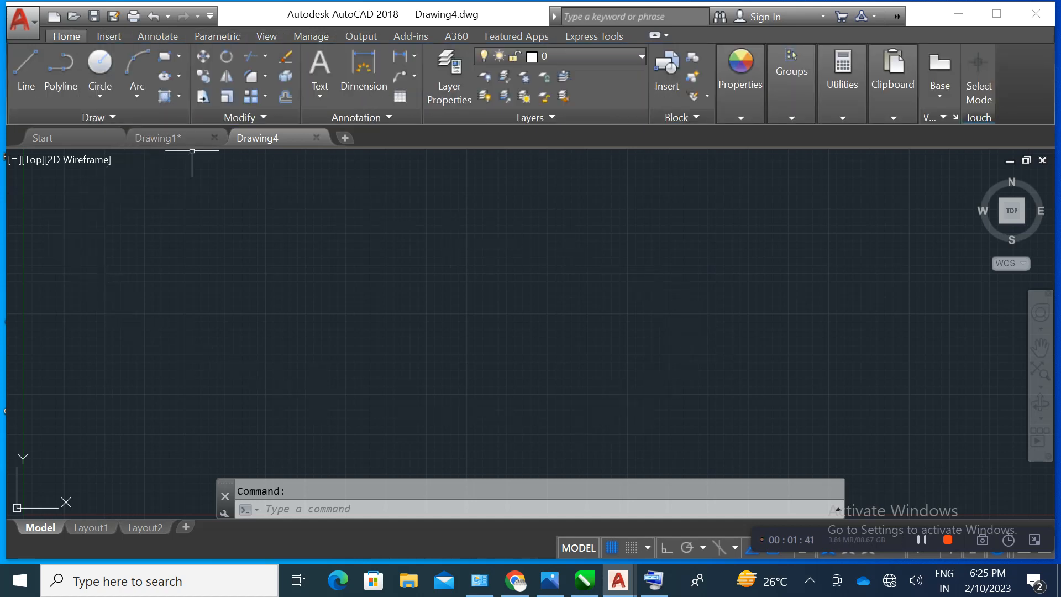
Draw a trial circle by center and radius in the middle of the drawing area, and erase it
click(100, 63)
click(399, 307)
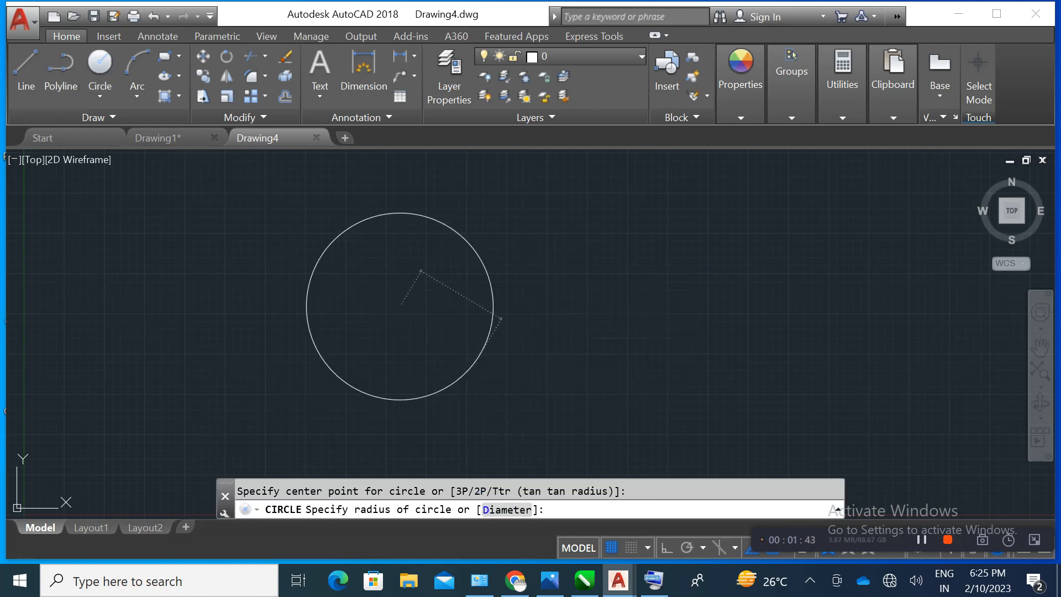
click(490, 287)
click(553, 339)
click(447, 302)
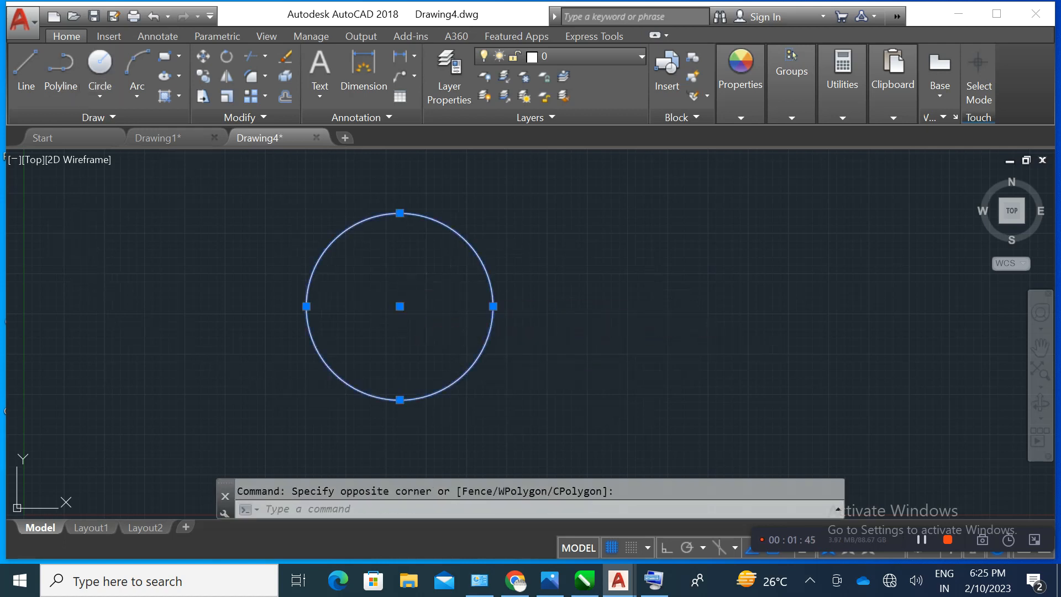
key(Delete)
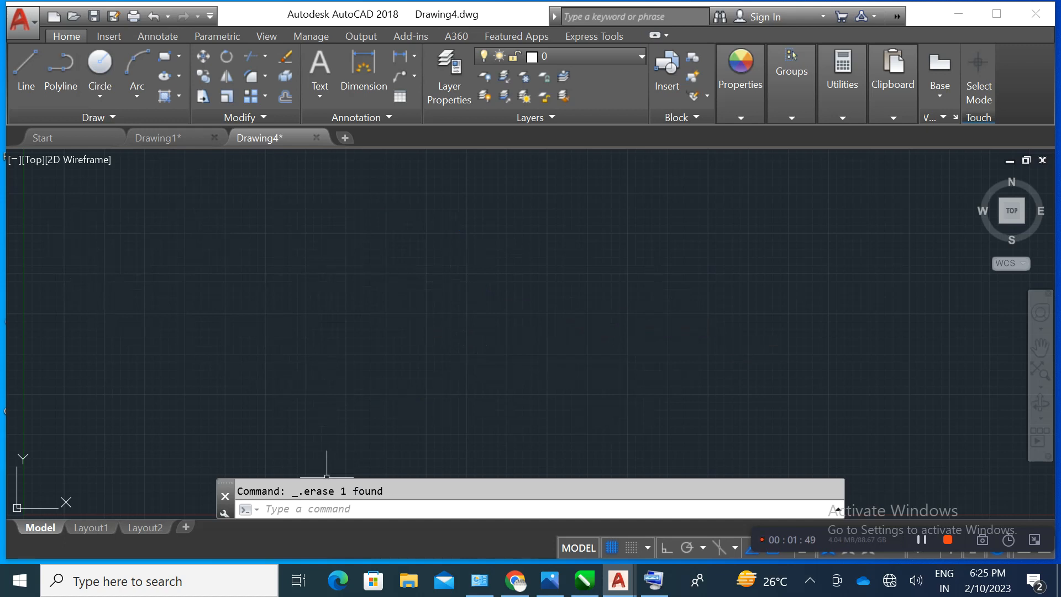
With Ortho mode on, draw a rectangle's bottom edge 20 units to the right and its right edge 10 units upward using Line
click(327, 509)
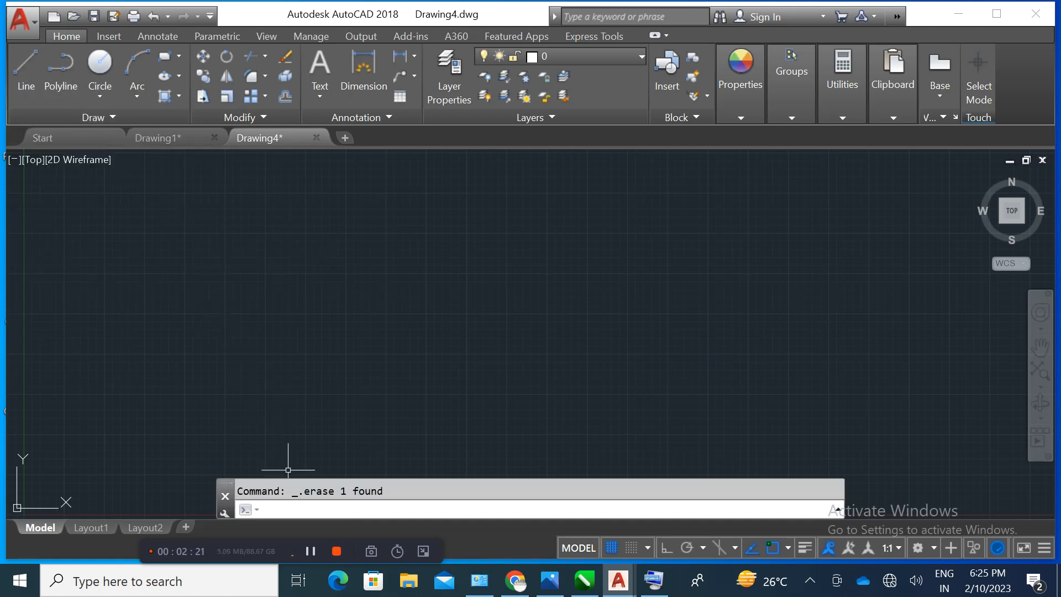
text(L)
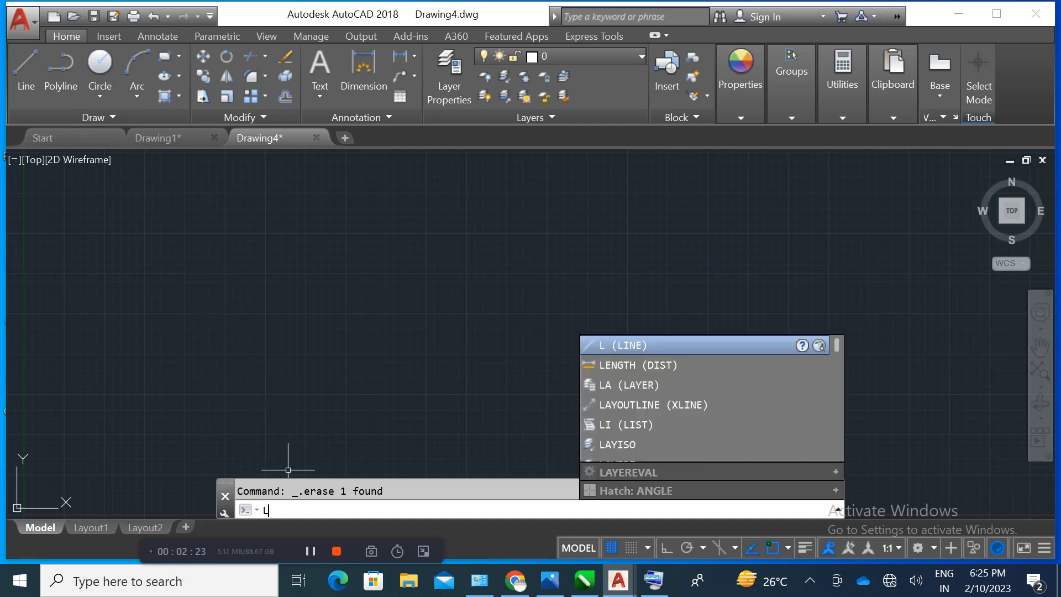
key(Return)
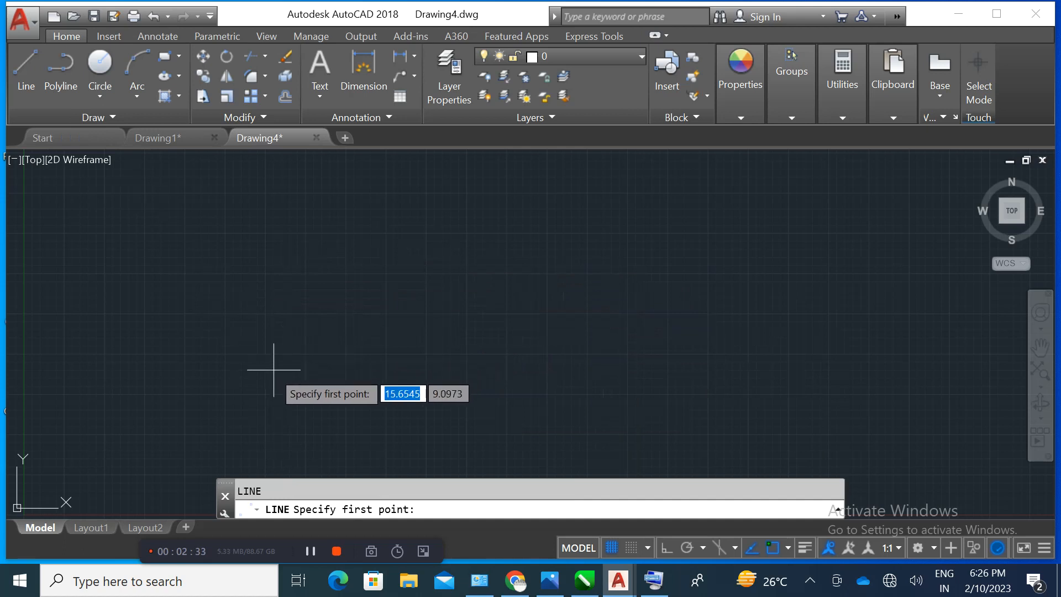
click(257, 381)
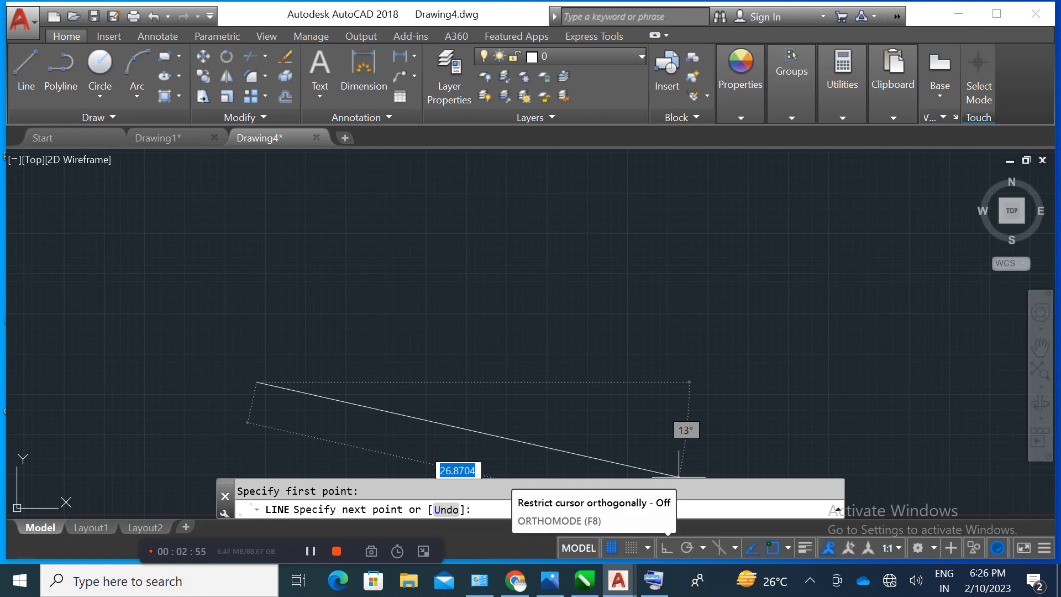
click(667, 547)
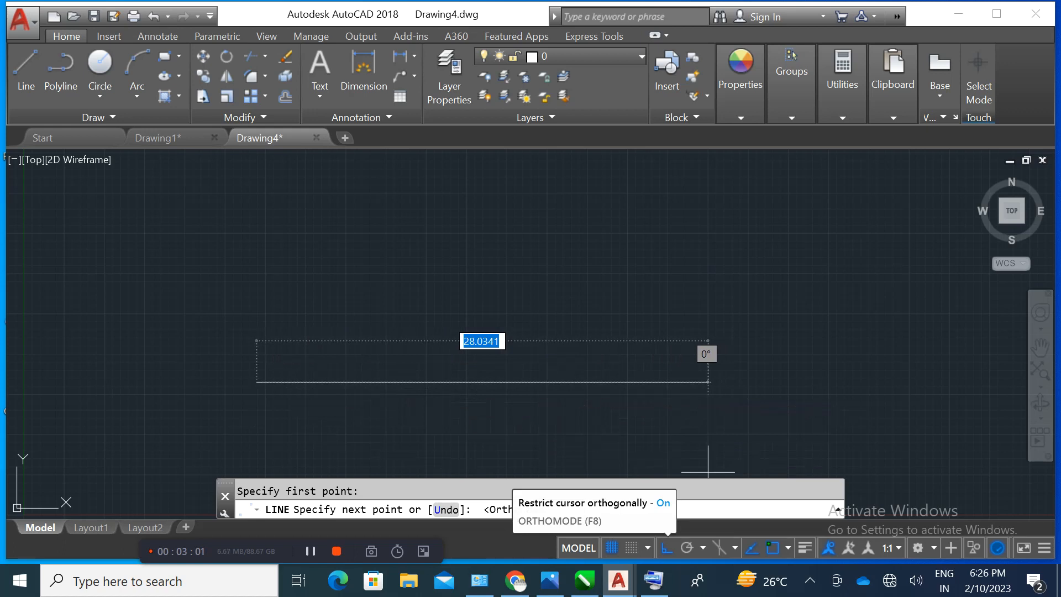
click(667, 547)
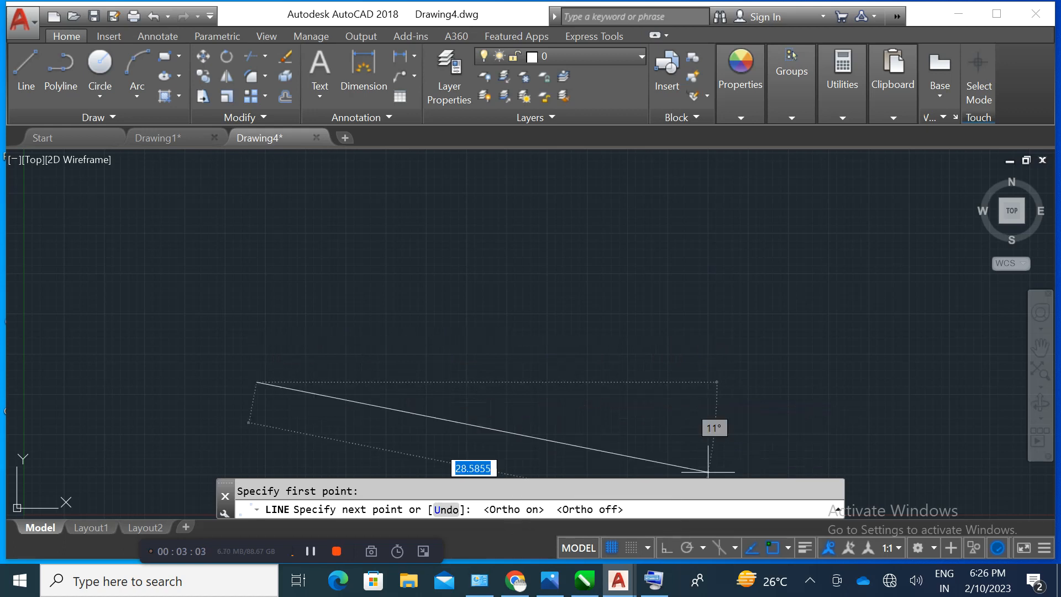
key(F8)
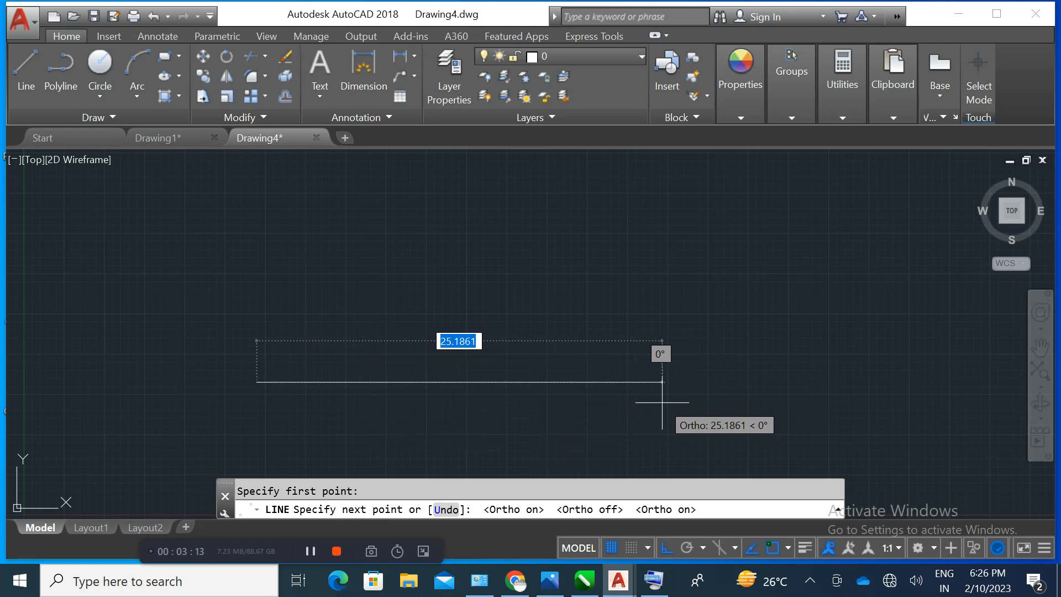
text(20)
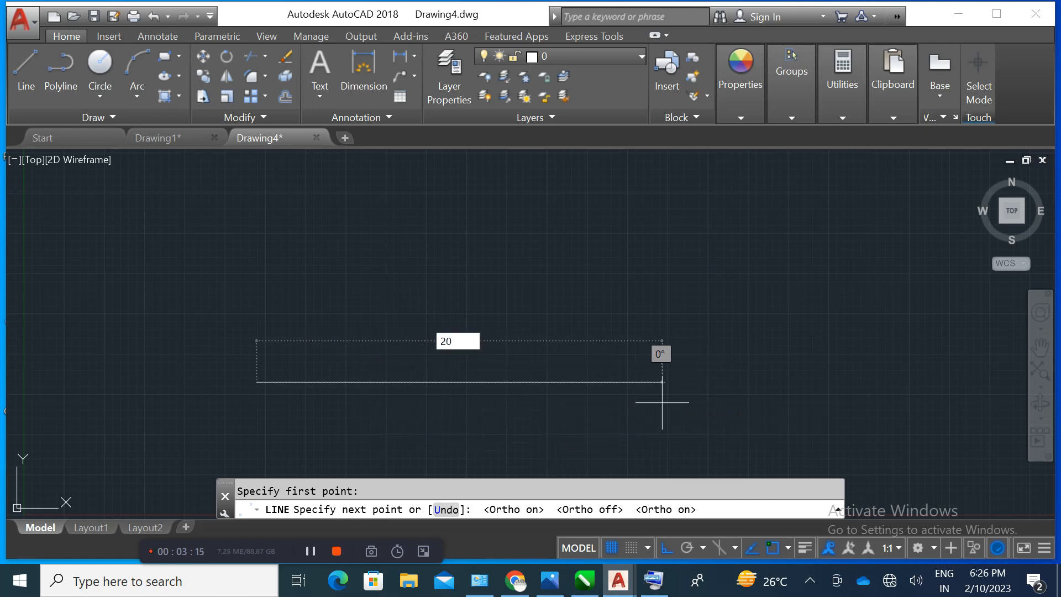
key(Return)
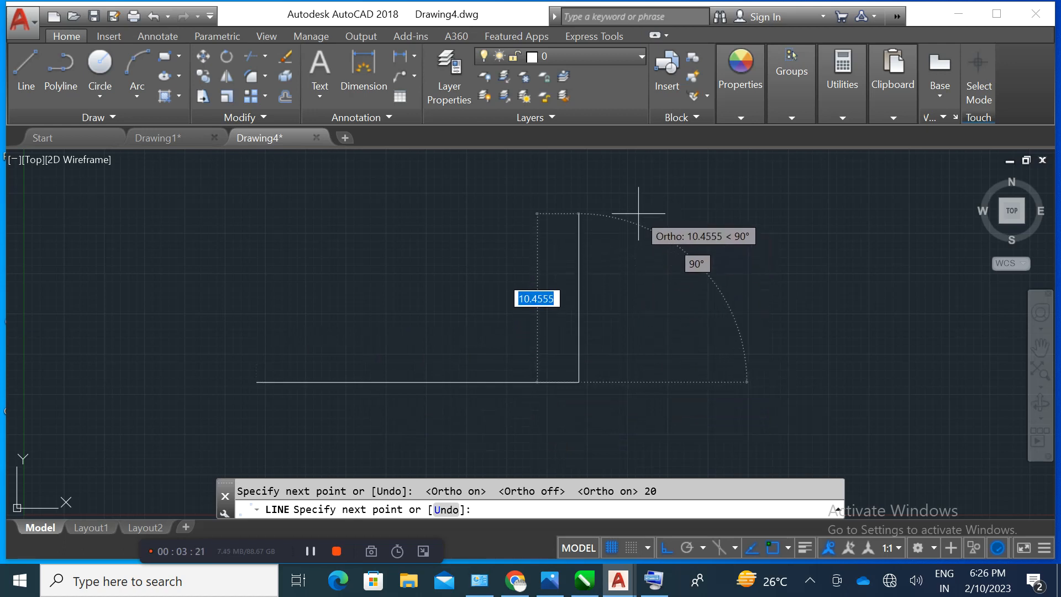
text(10)
key(Return)
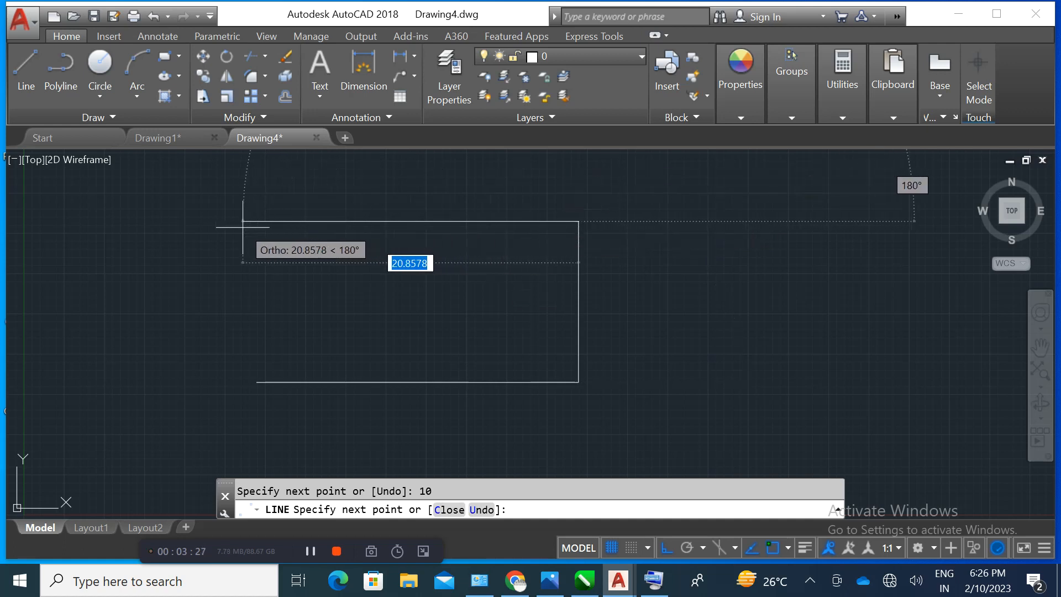
Continue the line 20 units to the left for the top edge and 10 units down to the starting corner
text(20)
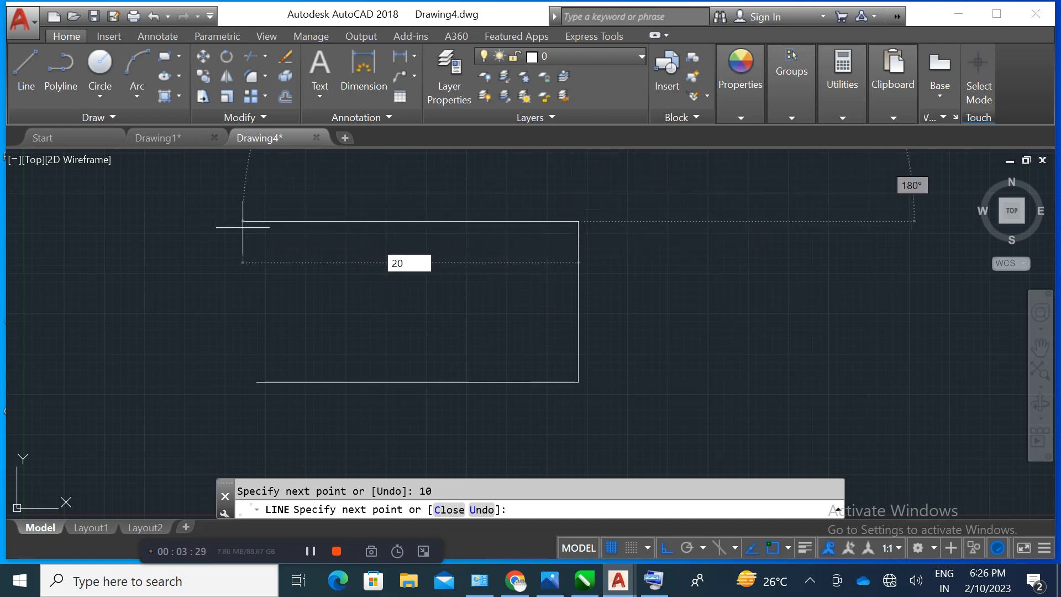
key(Return)
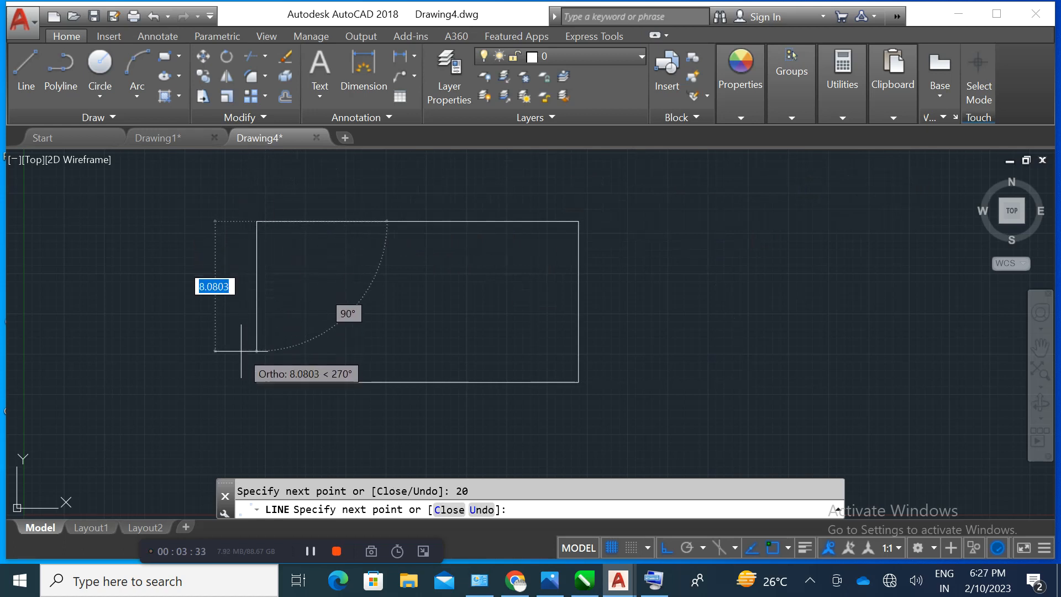
text(10)
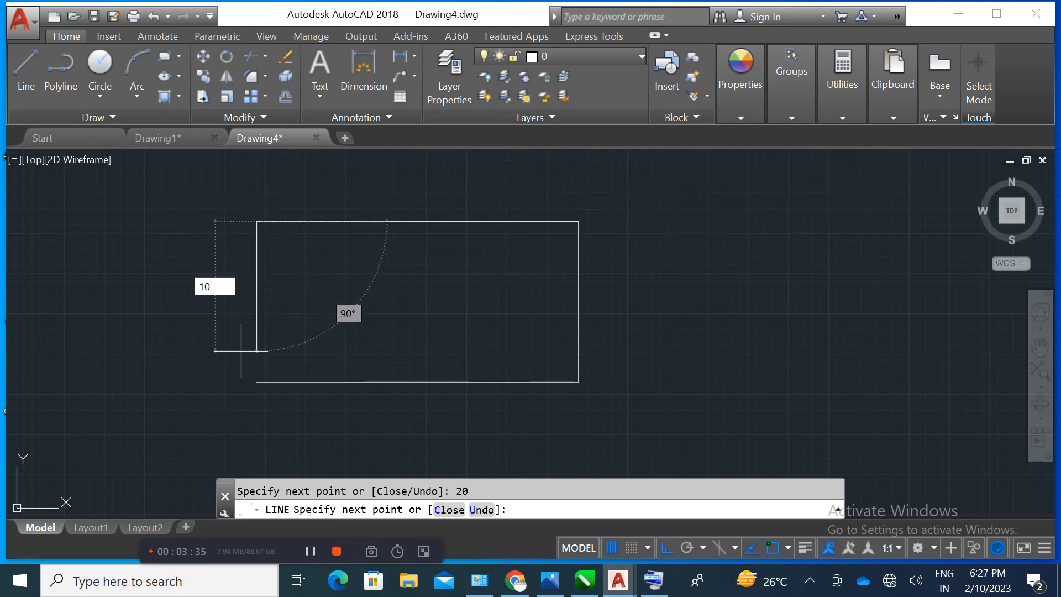
key(Return)
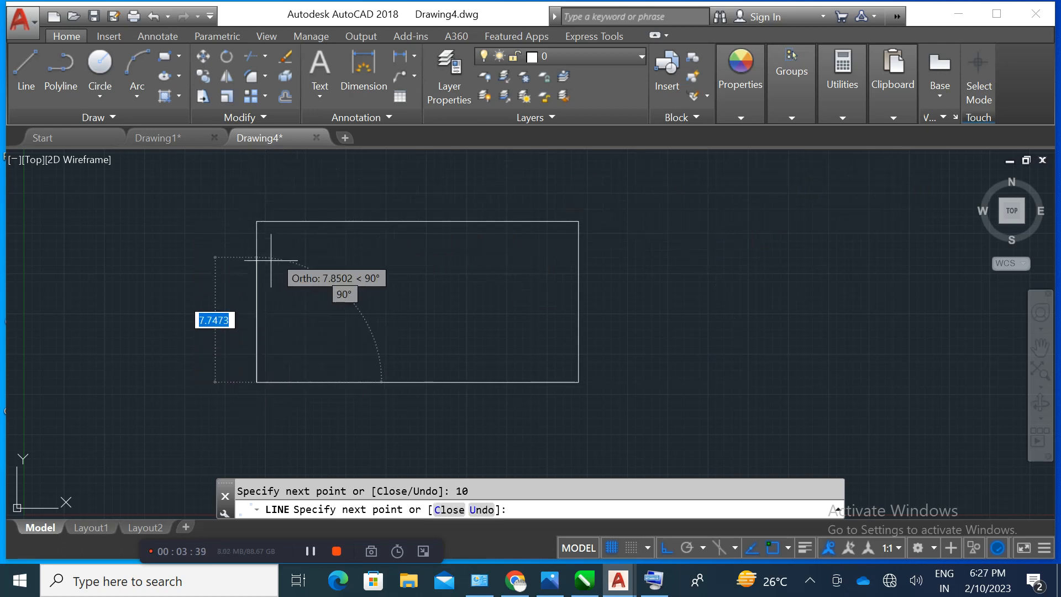
Undo the 10-unit left edge and draw it 20 units downward instead
key(ctrl+z)
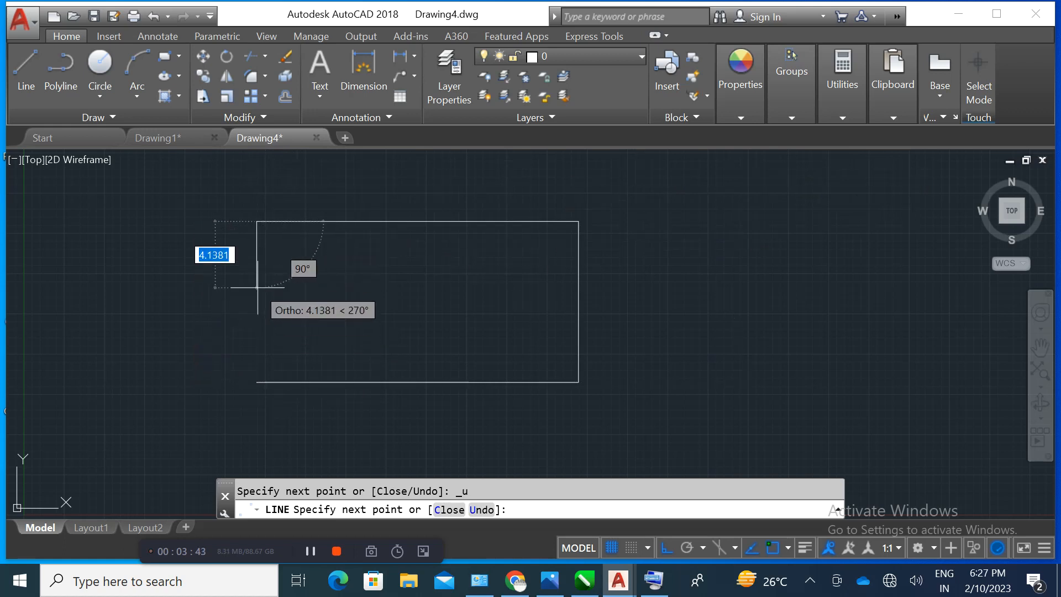
text(20)
key(Return)
scroll(318, 354, down, 3)
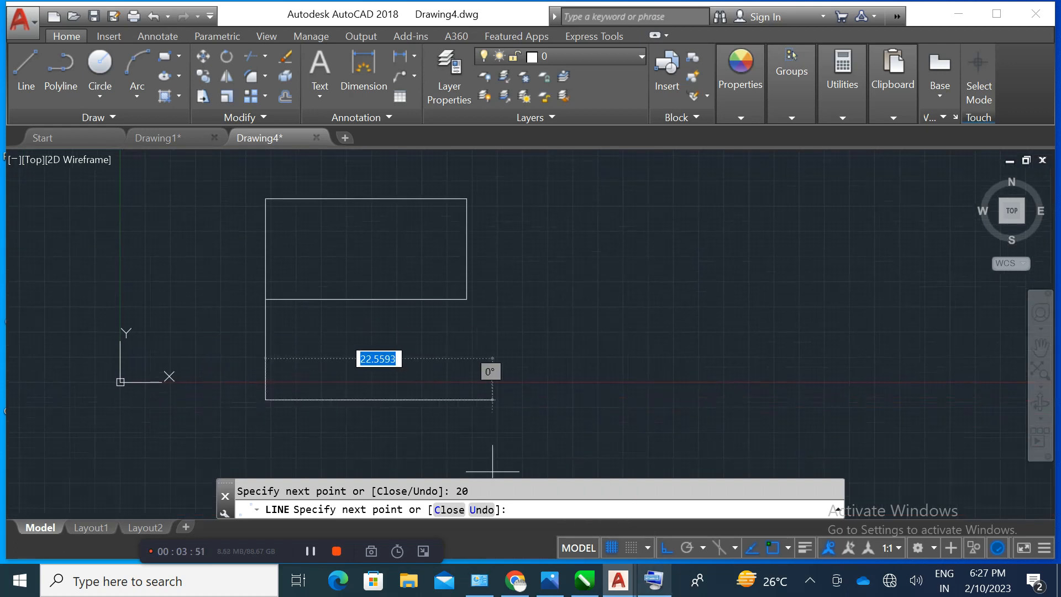
Show the undo key combination on the on-screen keyboard, and undo the last two line segments
click(653, 580)
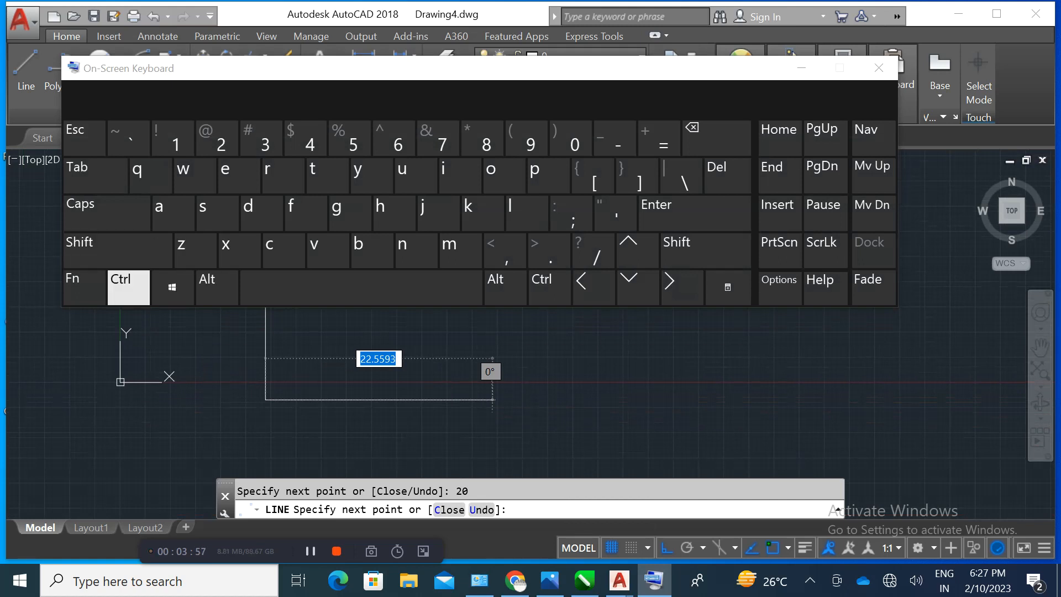
click(801, 68)
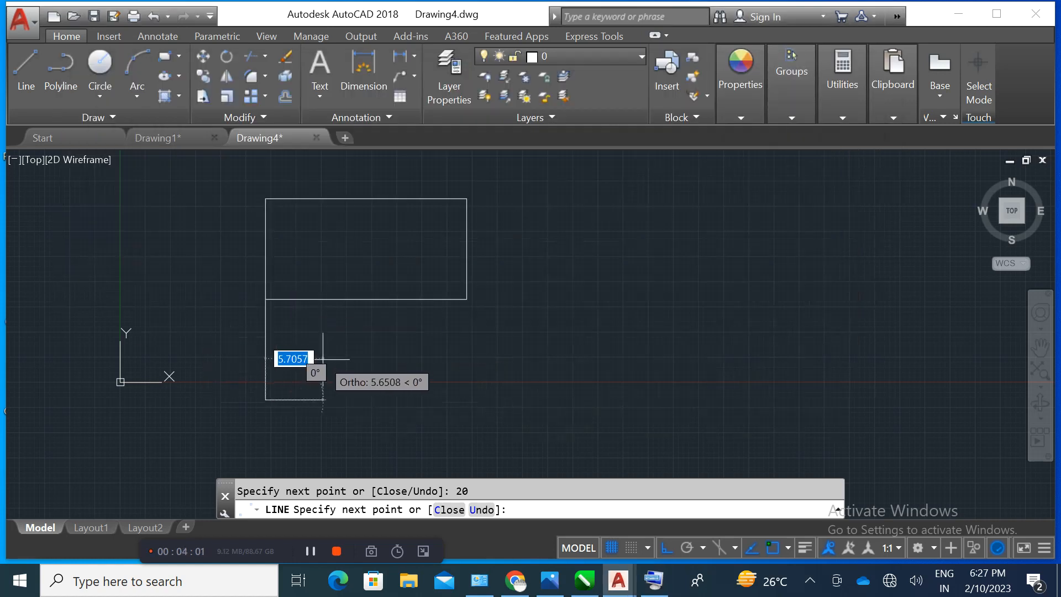
key(ctrl+z)
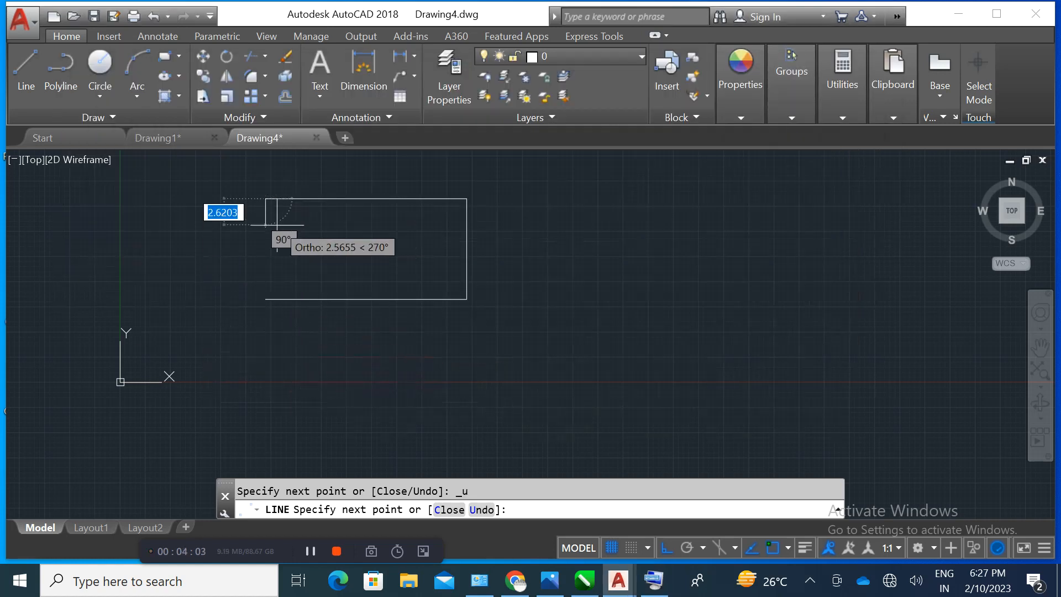
key(ctrl+z)
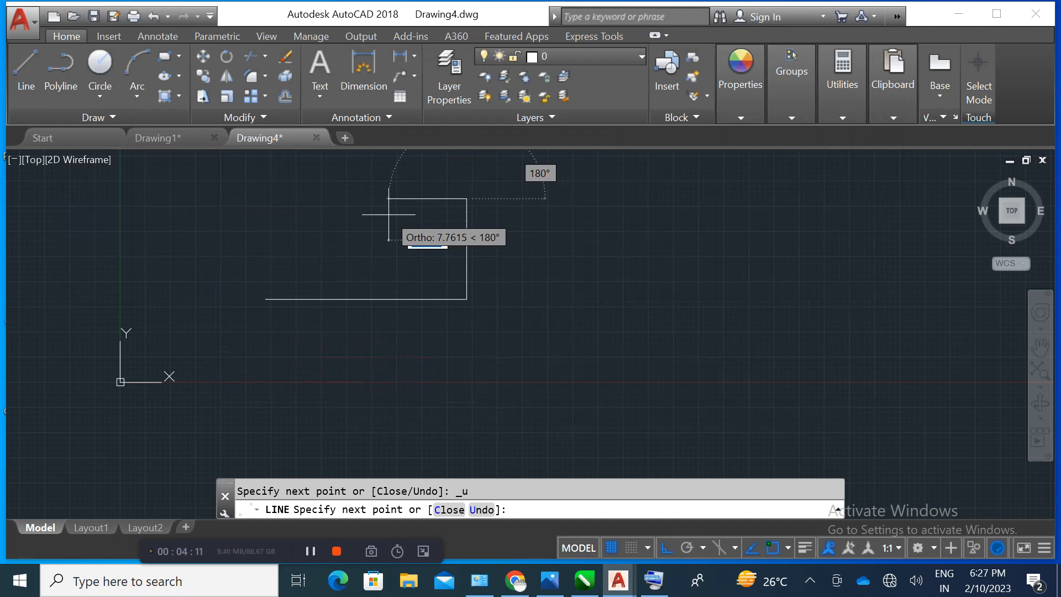
Complete the rectangle with a top edge 20 units to the left and a left edge 10 units down
text(2)
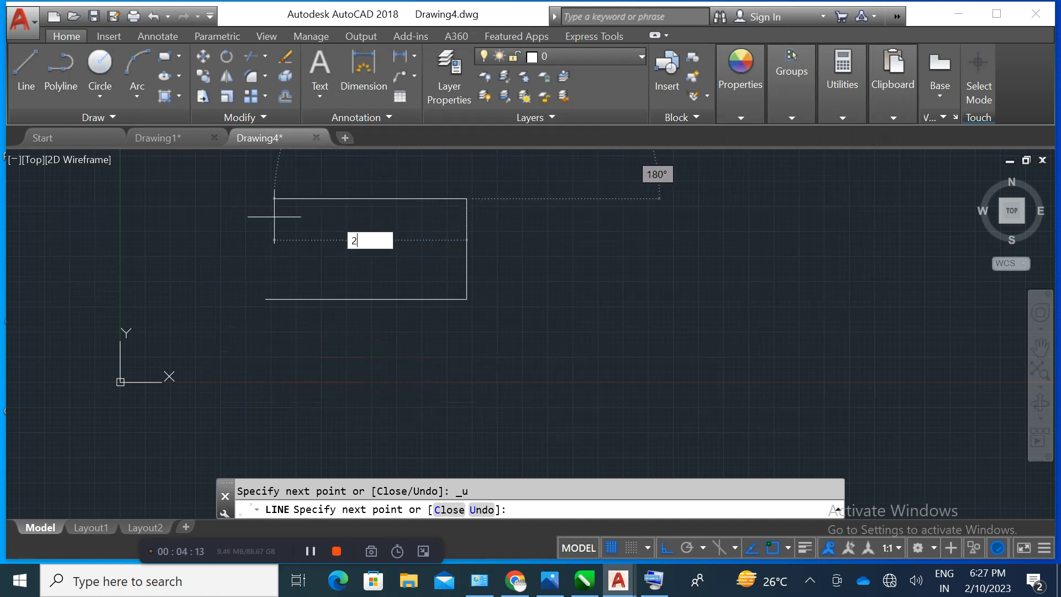
text(0)
key(Return)
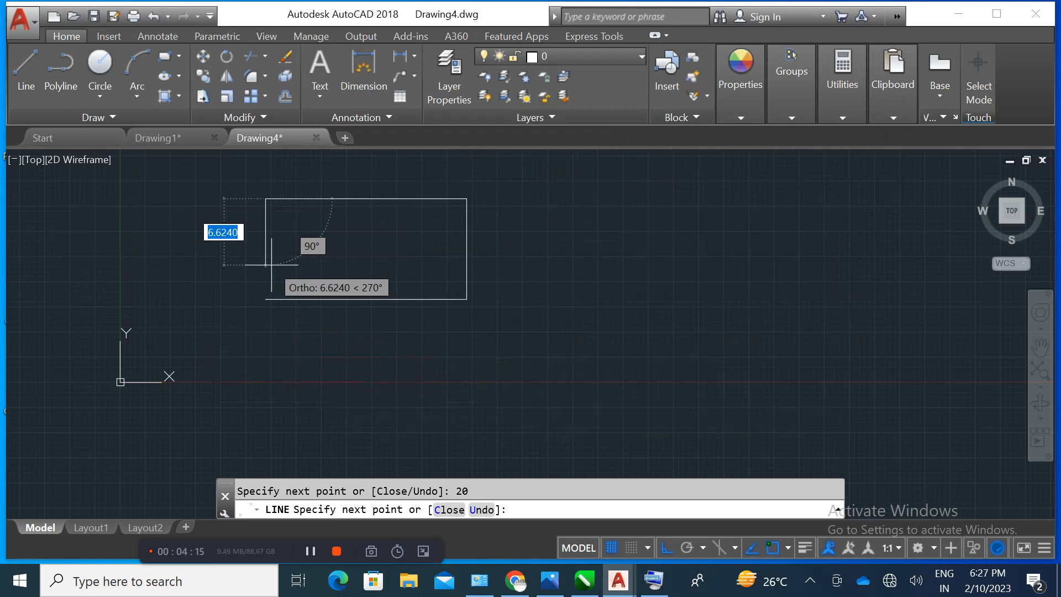
text(1)
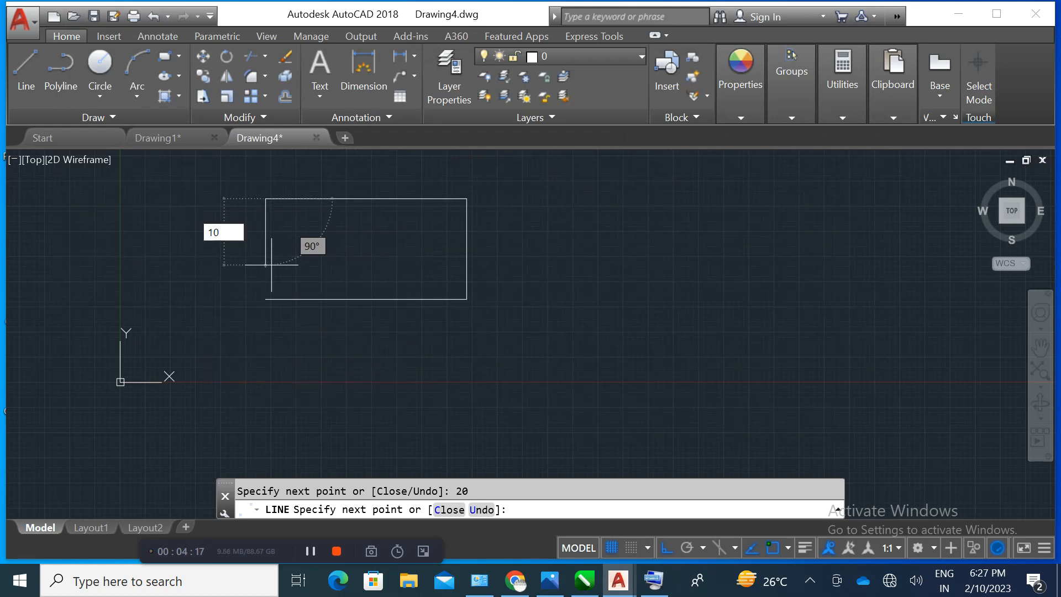
text(0)
key(Return)
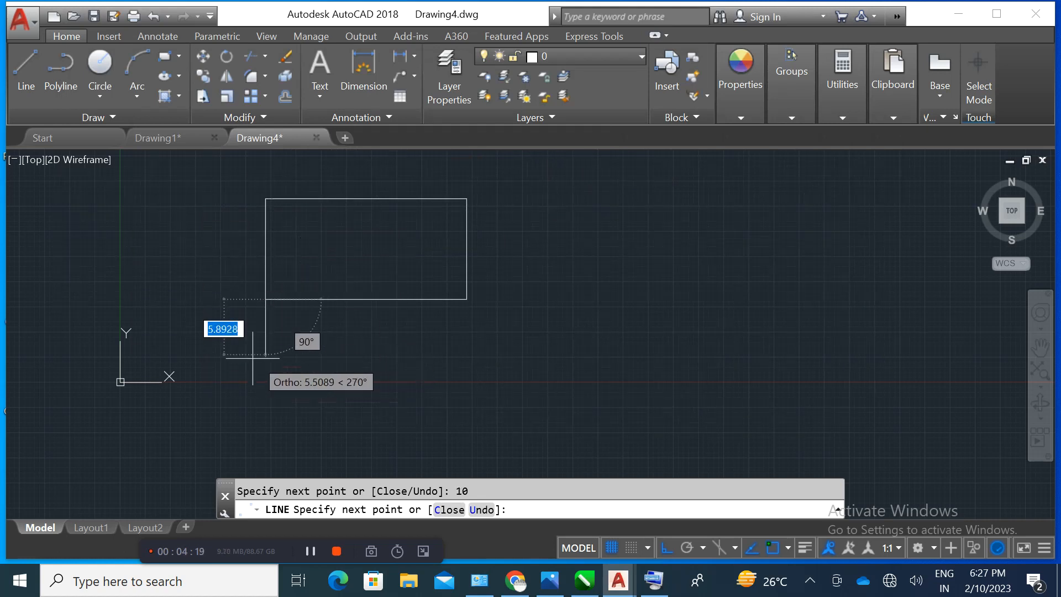
Show the Esc key on the on-screen keyboard, and end the Line command at the finished rectangle
middle_drag(279, 349, 306, 397)
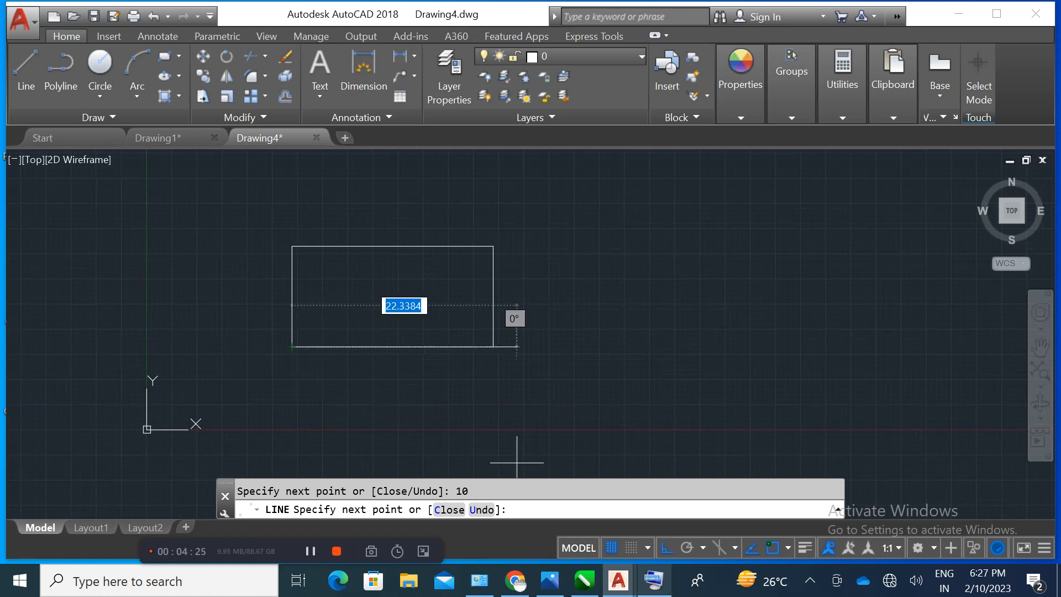
click(654, 580)
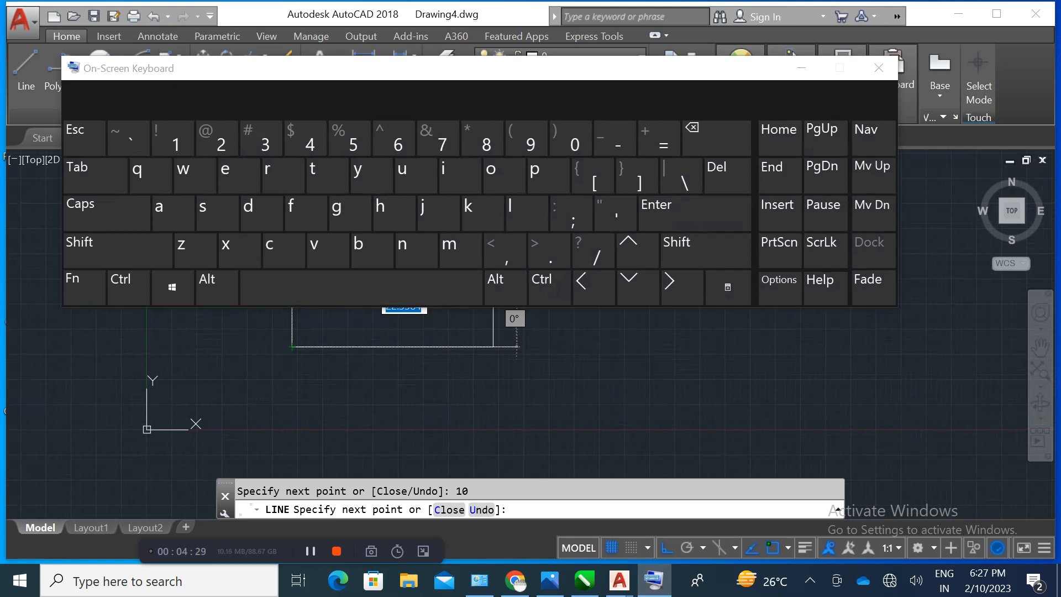
click(801, 68)
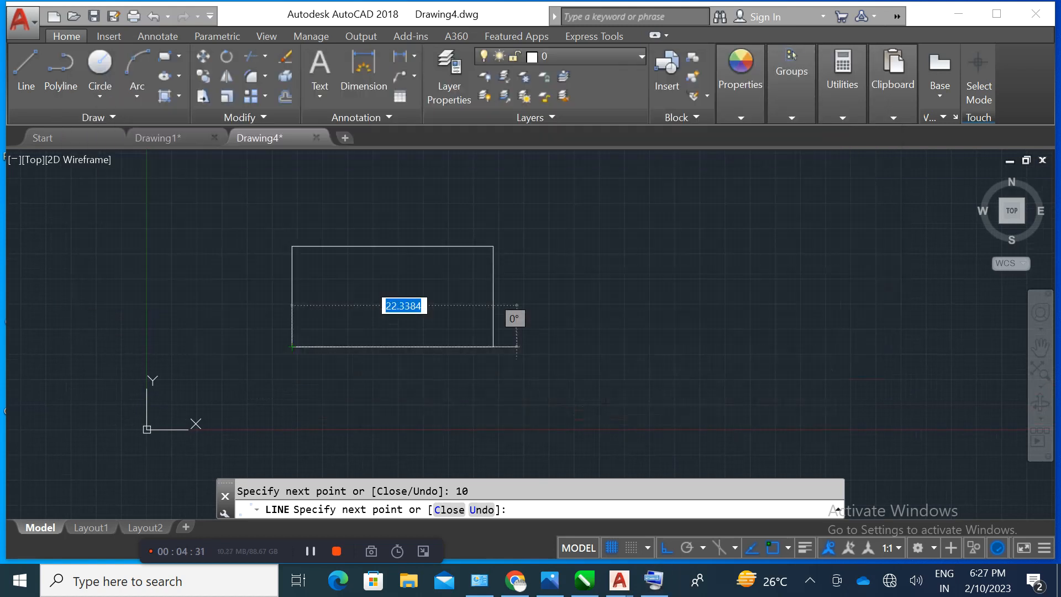
key(Escape)
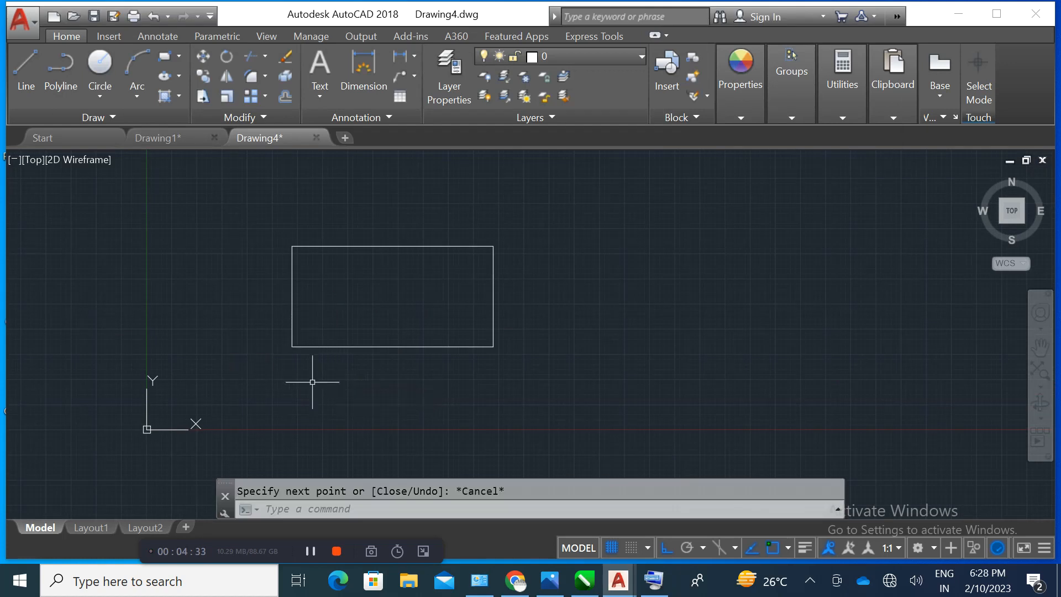
scroll(315, 308, up, 2)
middle_drag(289, 335, 260, 320)
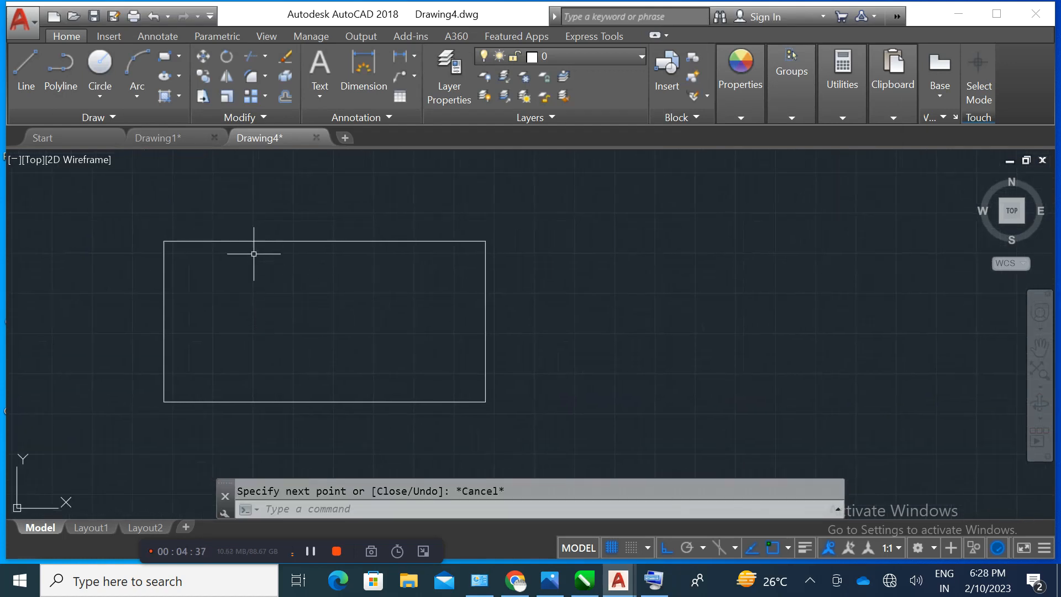
middle_drag(287, 340, 316, 330)
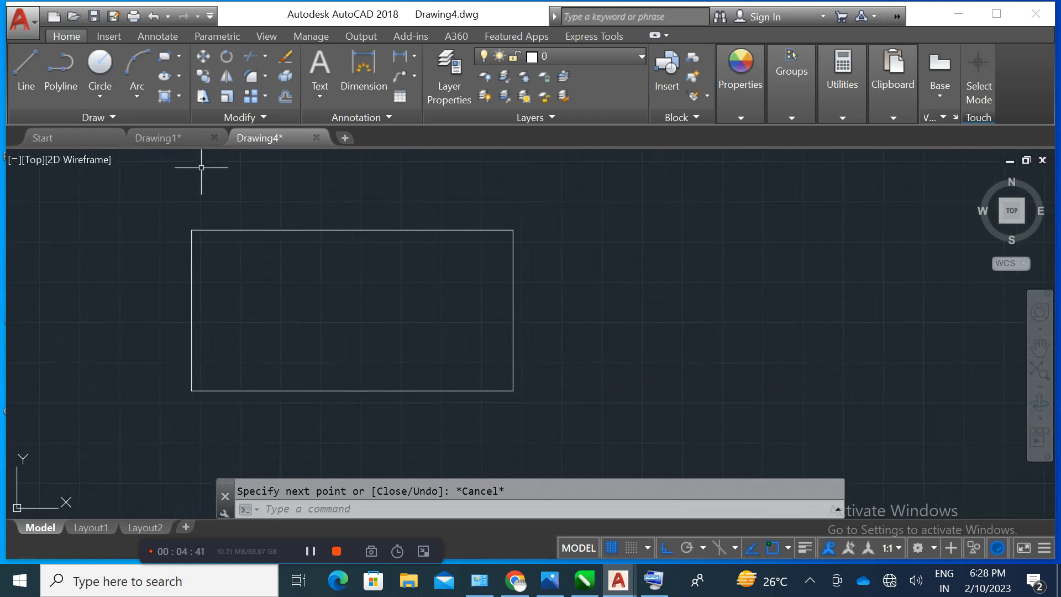
Switch to Drawing1 and delete both stepped line outlines below the reference images
click(158, 138)
middle_drag(418, 304, 366, 284)
click(659, 453)
click(190, 304)
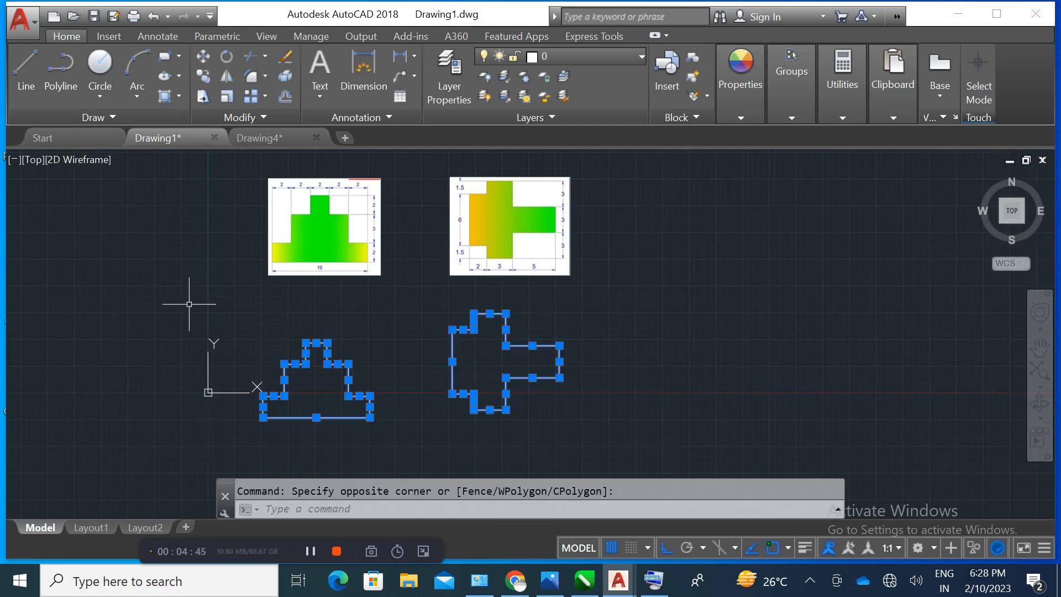
key(Delete)
Start a Line below the first reference image with a 10-unit bottom edge to the right and a 2-unit right edge upward
scroll(311, 255, up, 2)
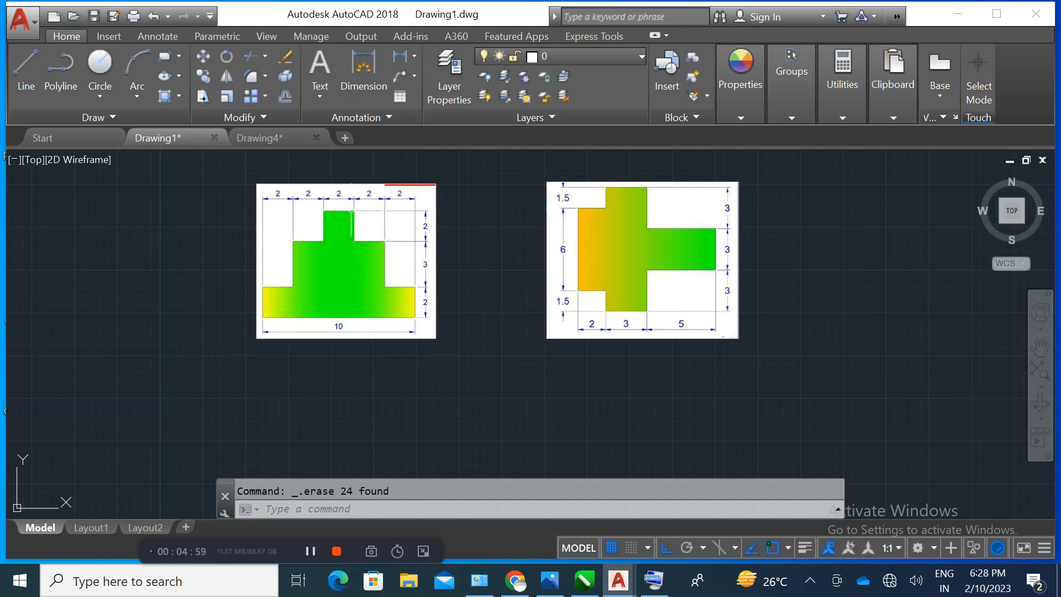
mouse_move(258, 312)
middle_down()
mouse_move(230, 315)
mouse_move(277, 307)
middle_up()
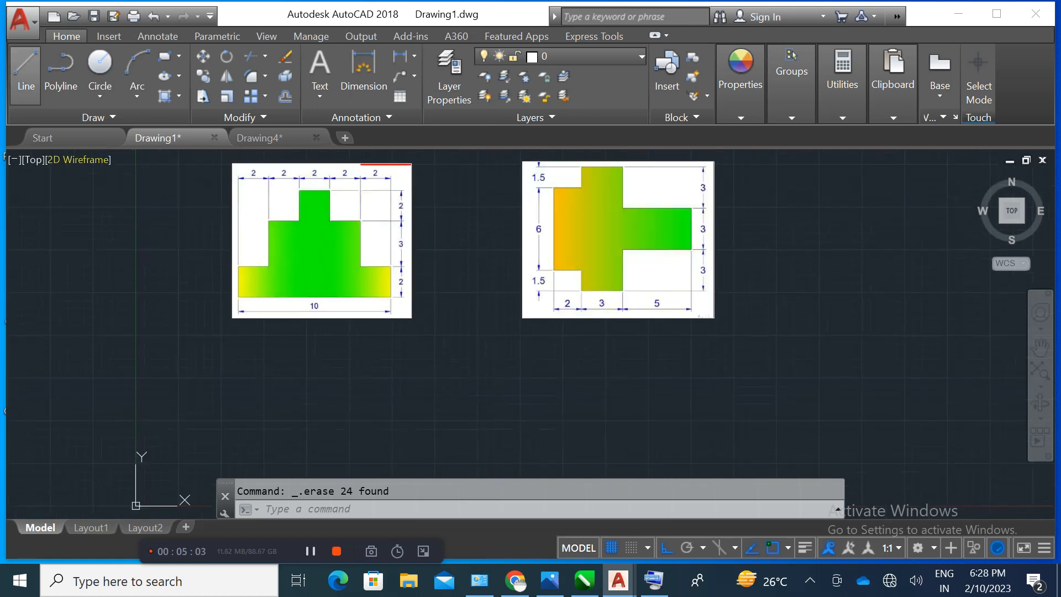
click(26, 72)
scroll(243, 402, down, 2)
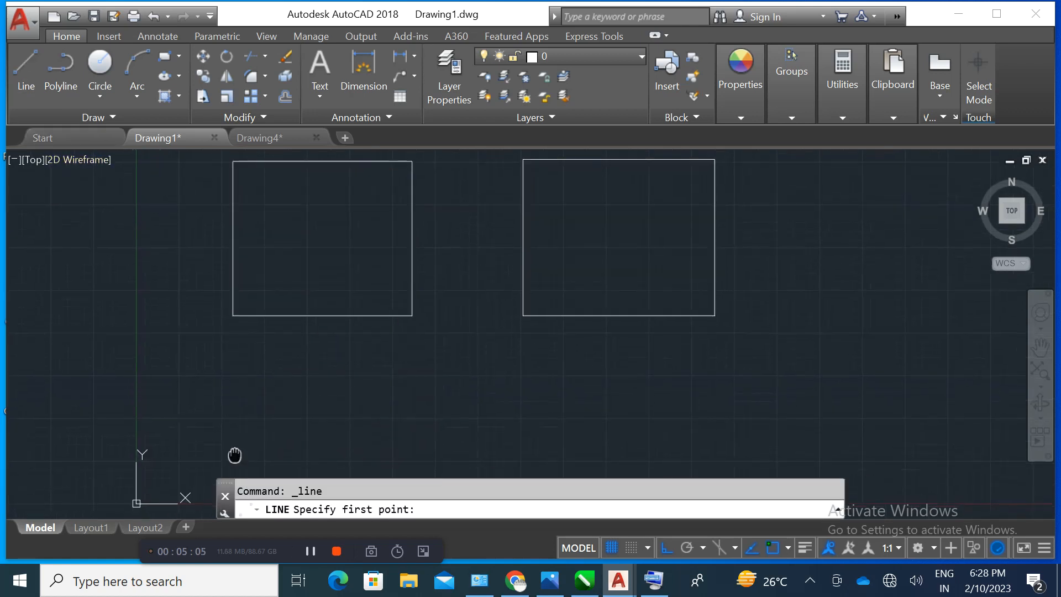
scroll(250, 436, up, 3)
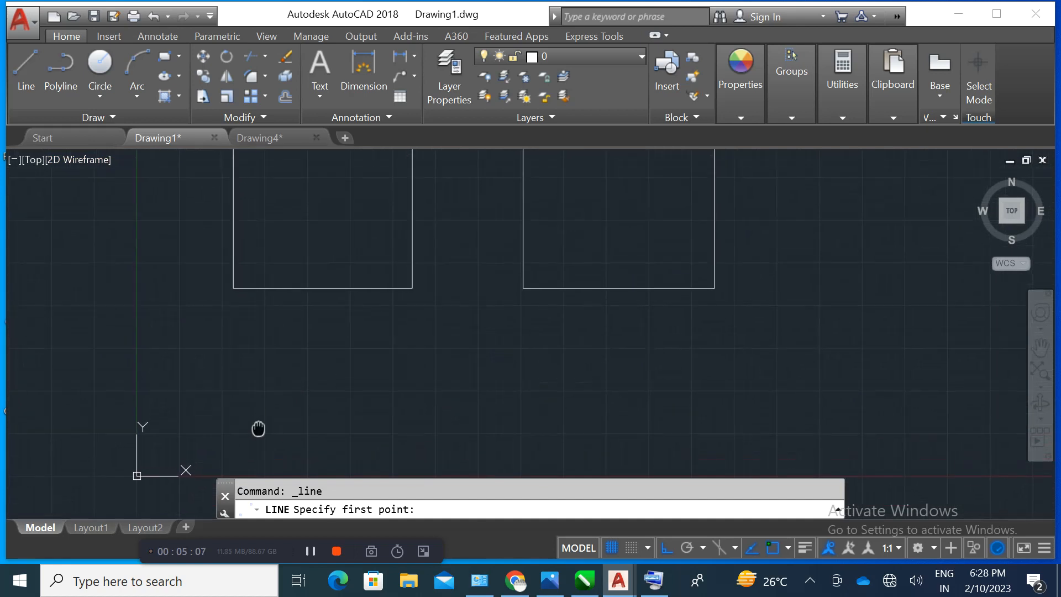
click(235, 472)
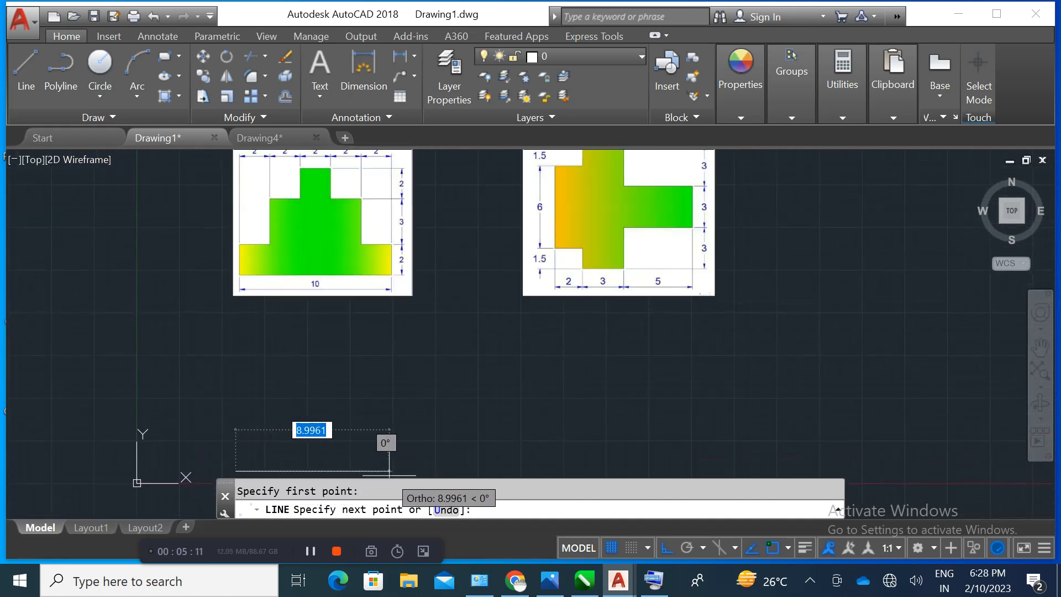
text(10)
key(Return)
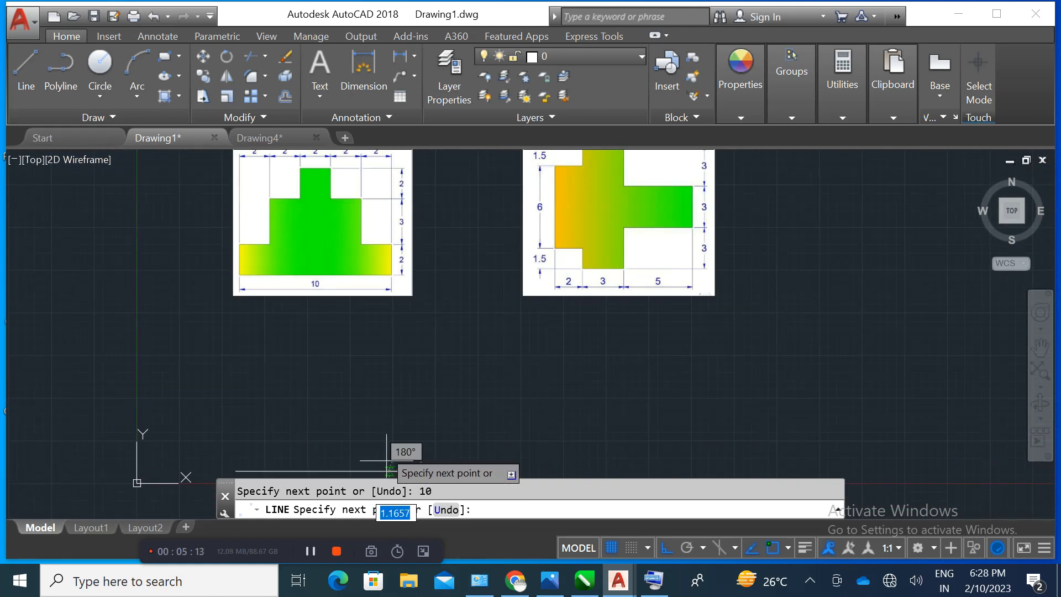
text(2)
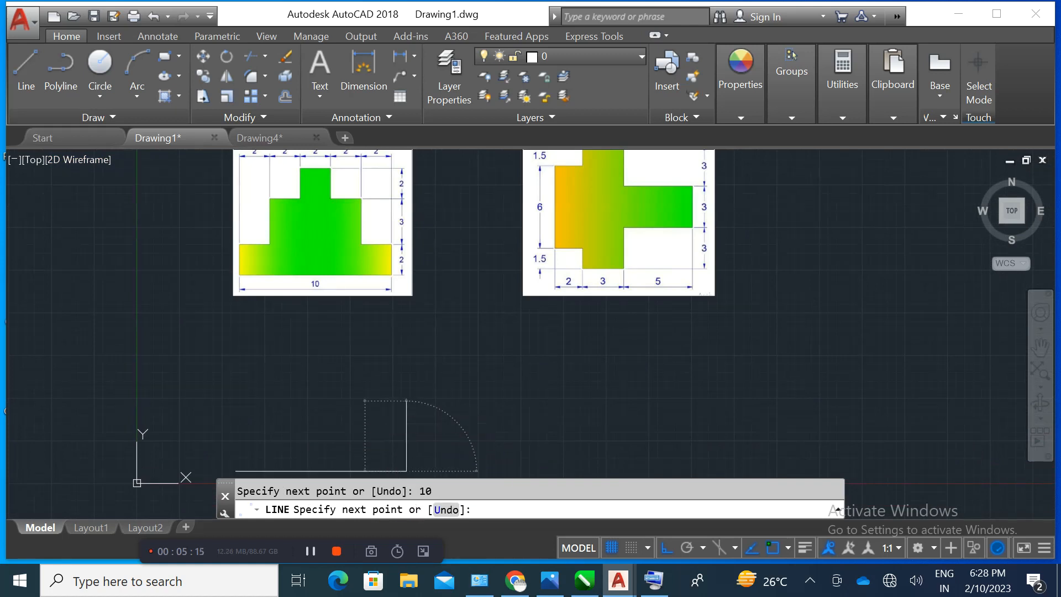
key(Return)
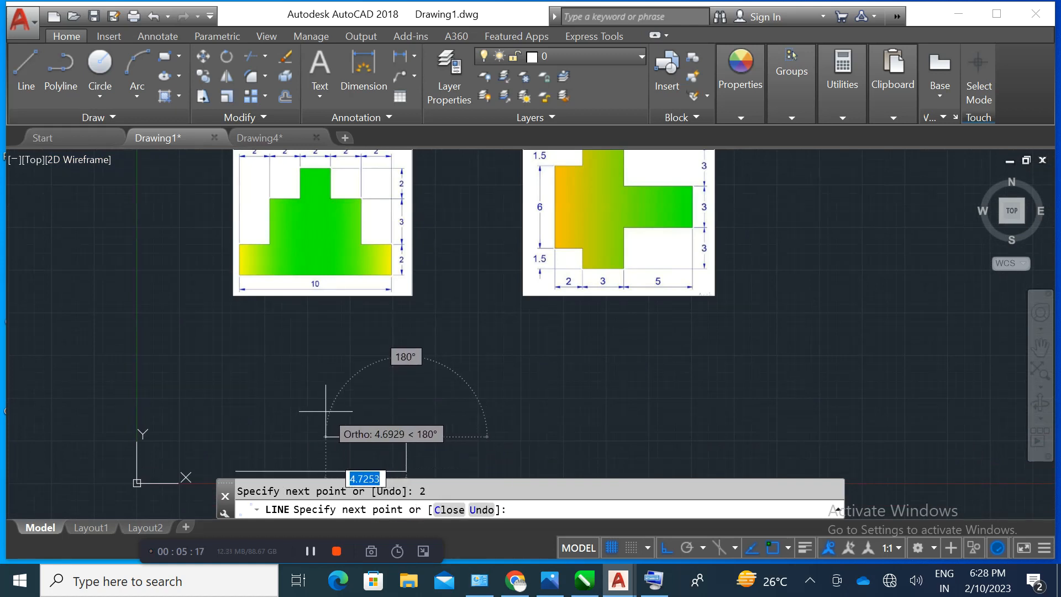
Continue the outline's right side with segments 2 units left, 3 units up and 2 units left
middle_drag(326, 413, 325, 422)
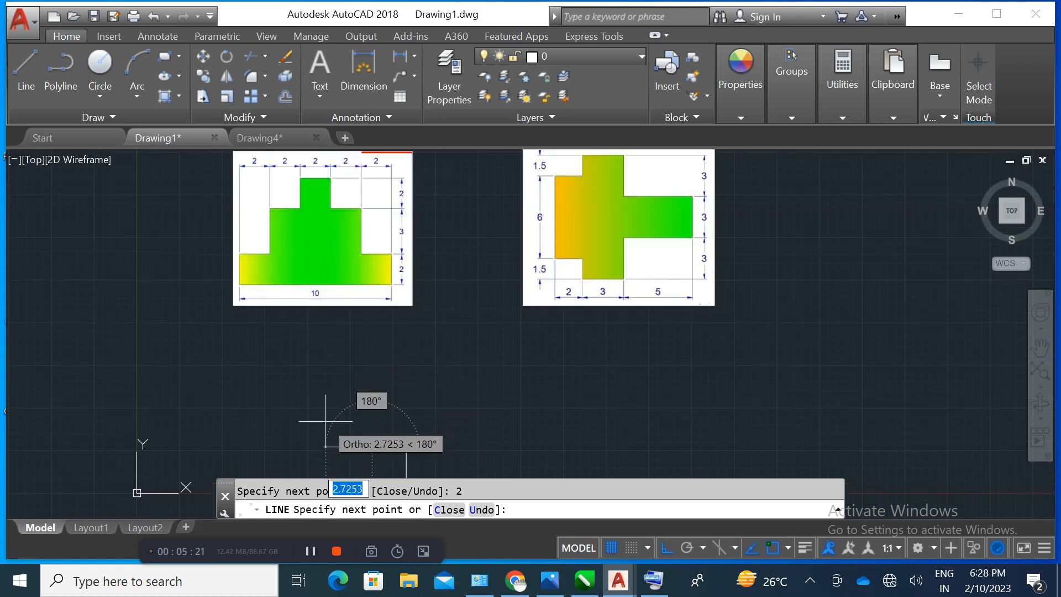
text(2)
key(Return)
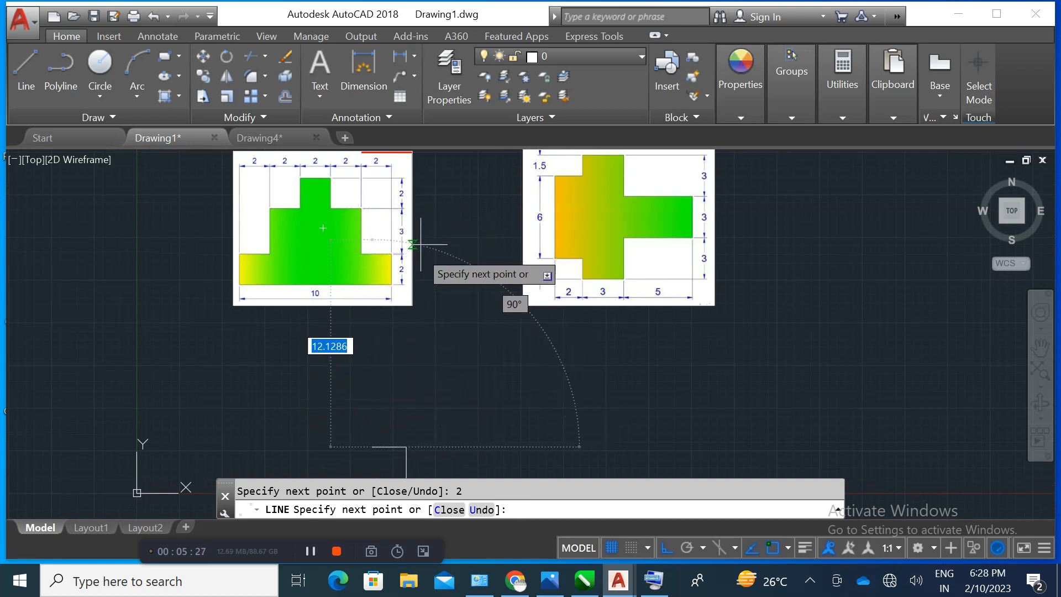
text(3)
key(Return)
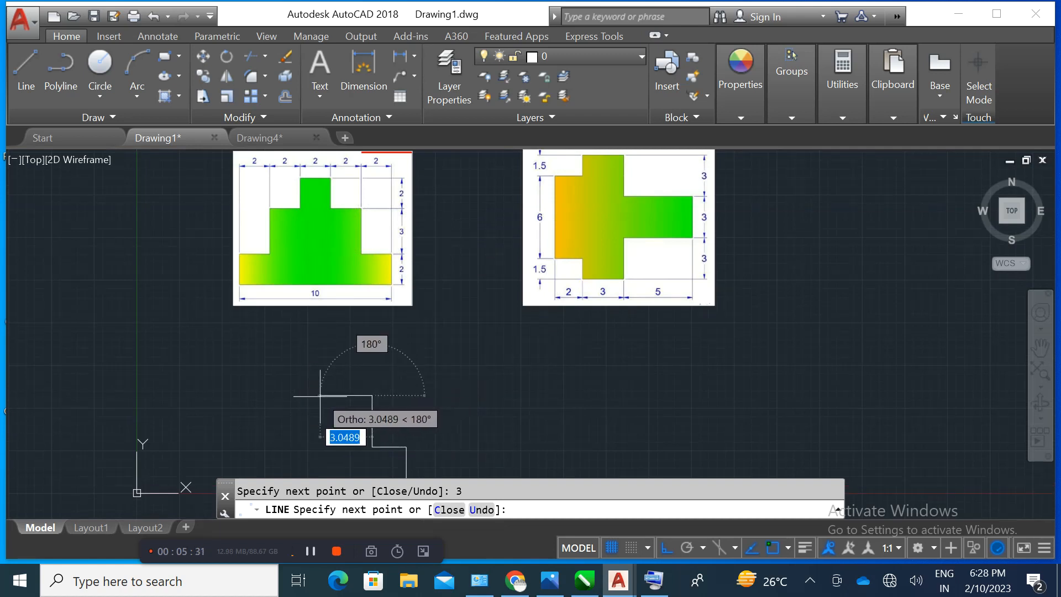
text(2)
key(Return)
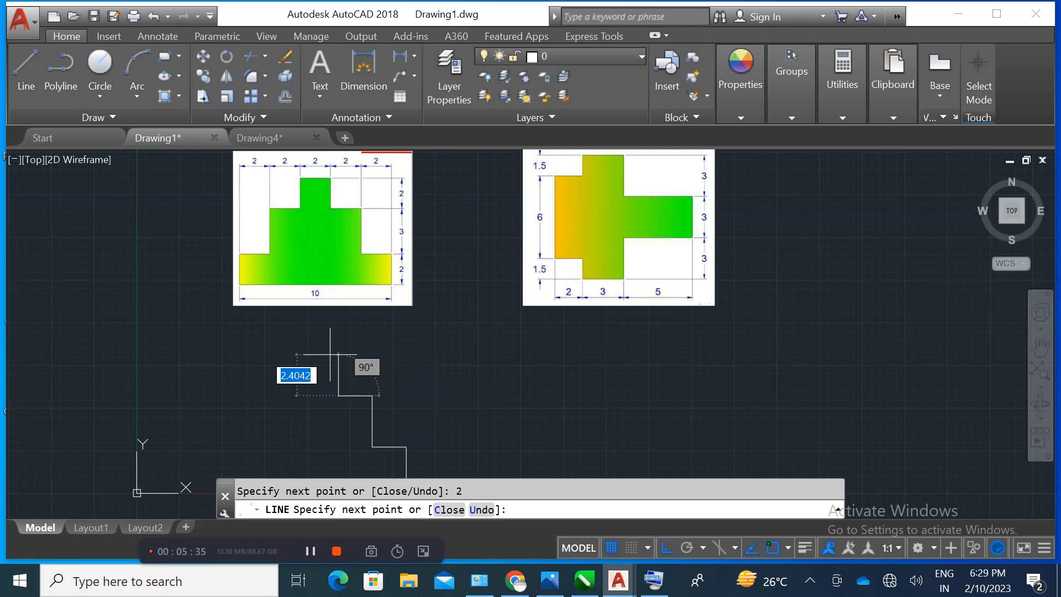
Draw the outline's top projection 2 units up, 2 left and 2 down, plus a 2-unit shoulder to the left
text(2)
key(Return)
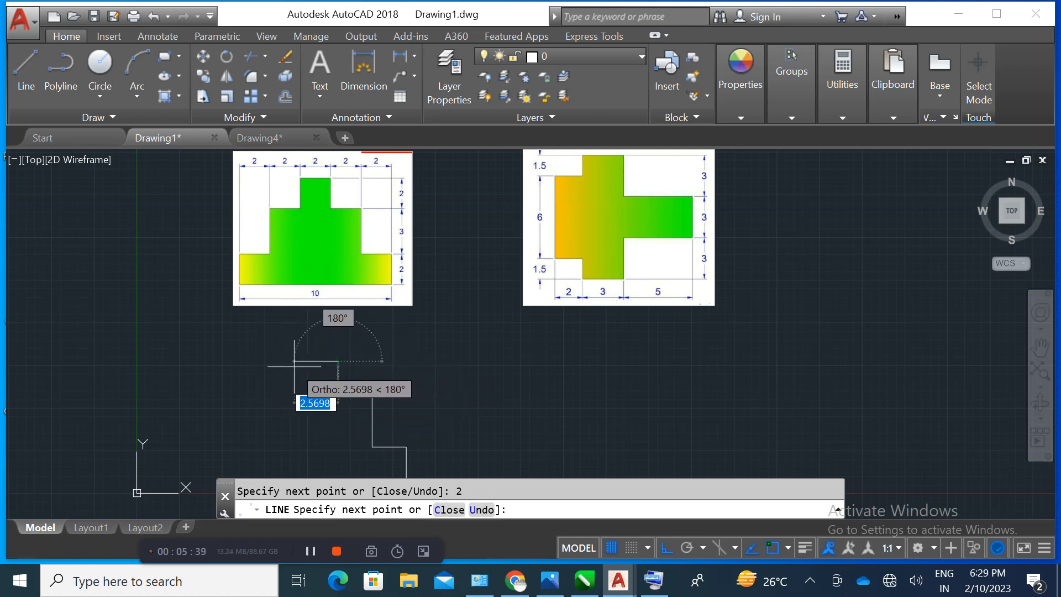
text(2)
key(Return)
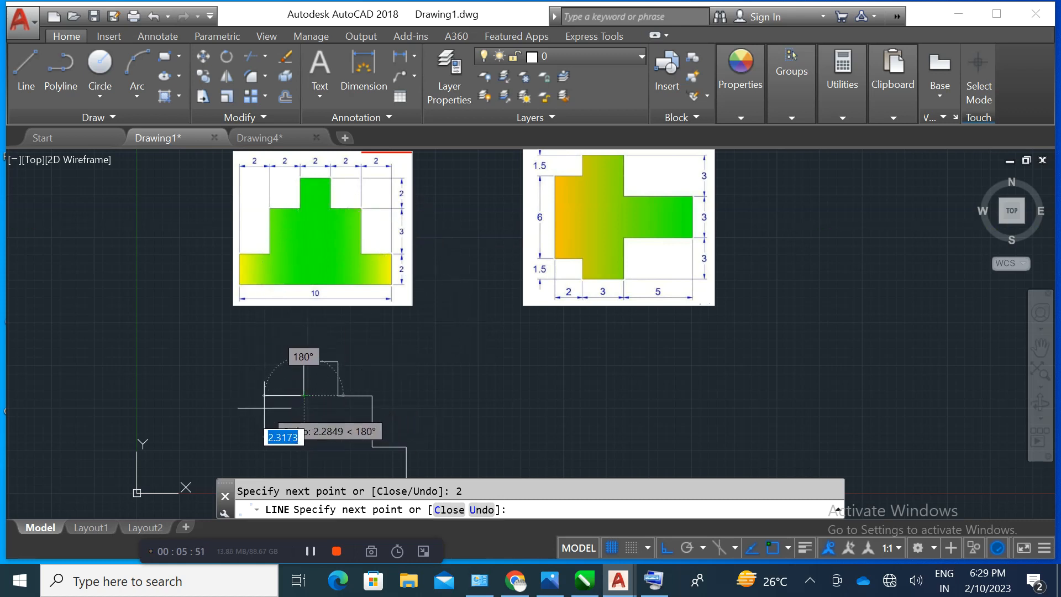
text(2)
key(Return)
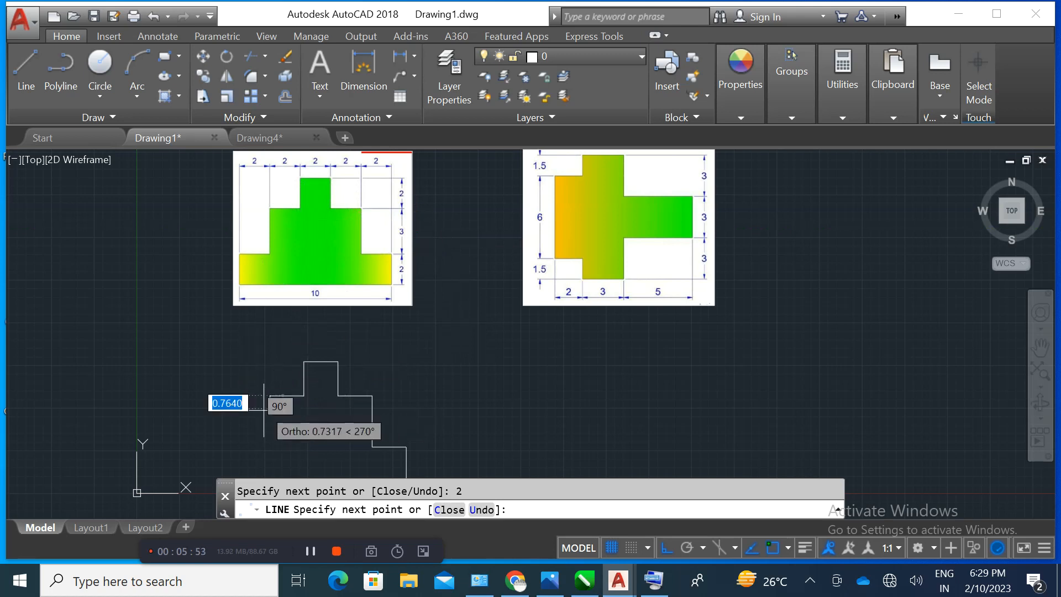
Close the outline's left side with segments 3 units down, 2 units left and 2 units down to the starting corner, and end the Line command
middle_drag(265, 425, 260, 396)
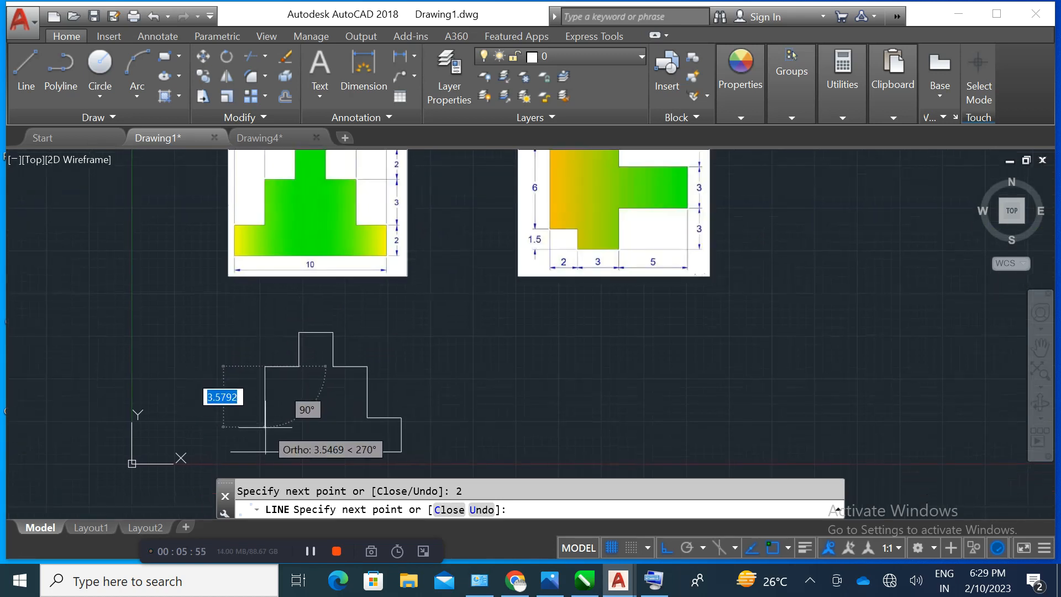
text(3)
key(Return)
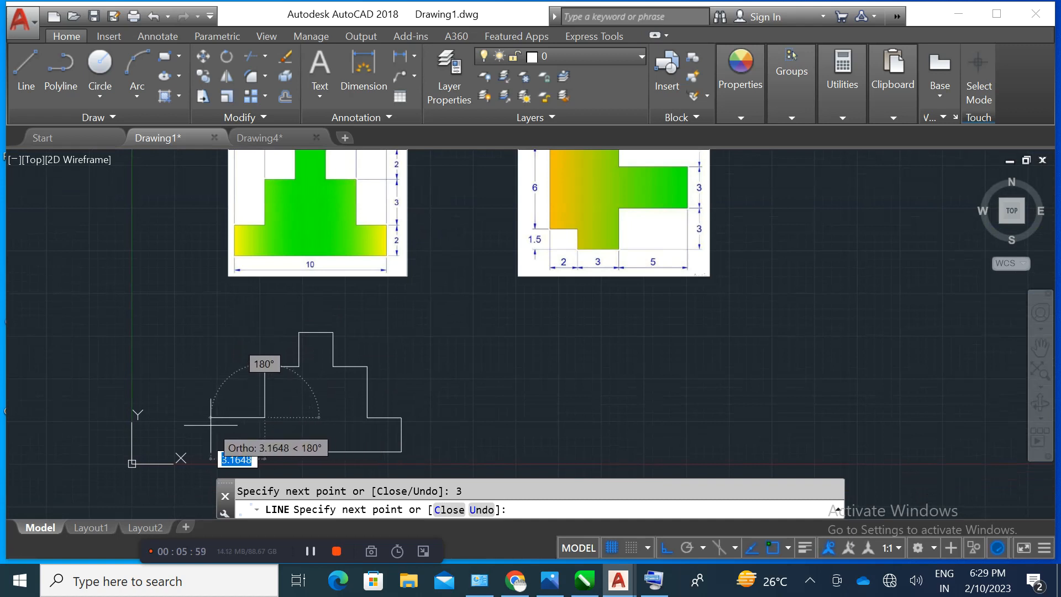
middle_drag(210, 425, 215, 463)
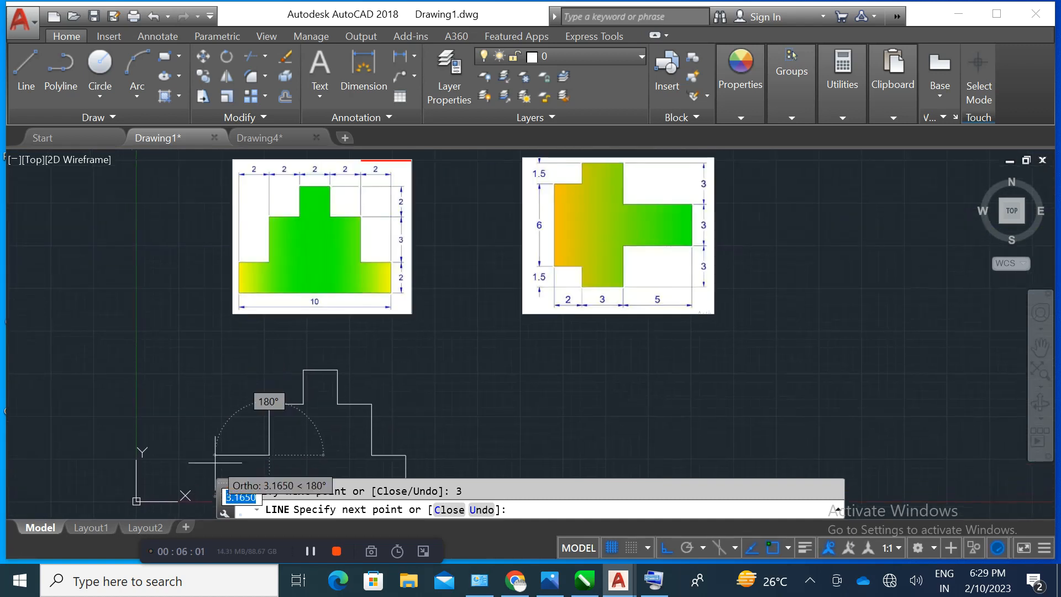
text(2)
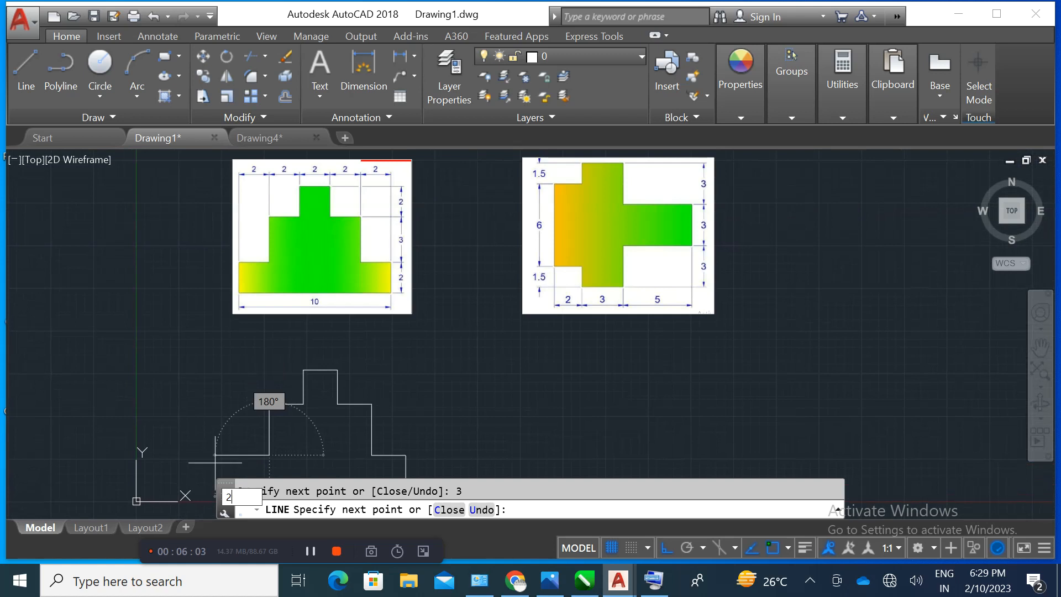
key(Return)
middle_drag(214, 462, 213, 422)
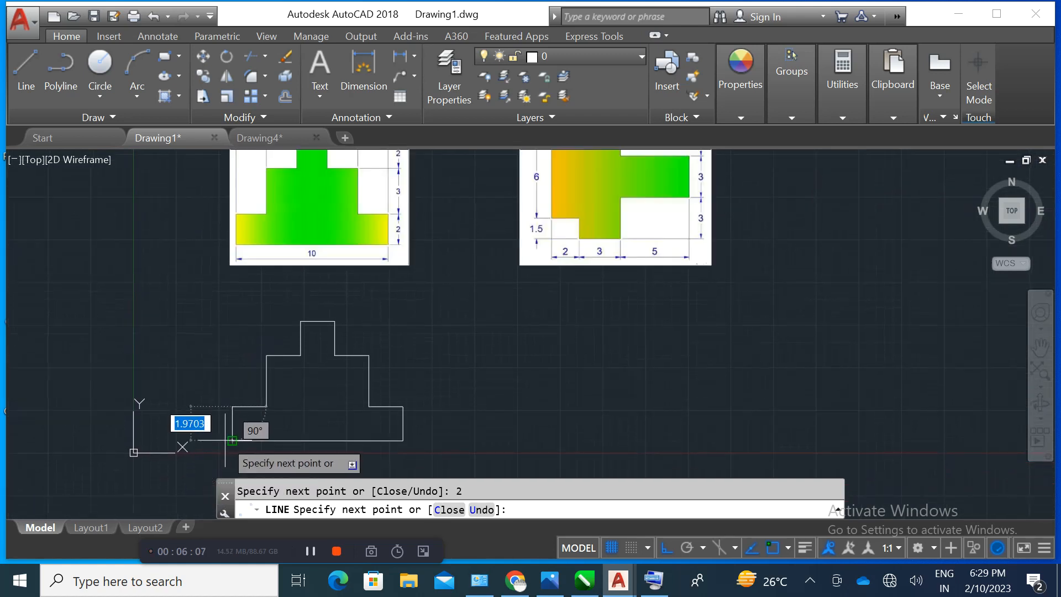
text(2)
key(Return)
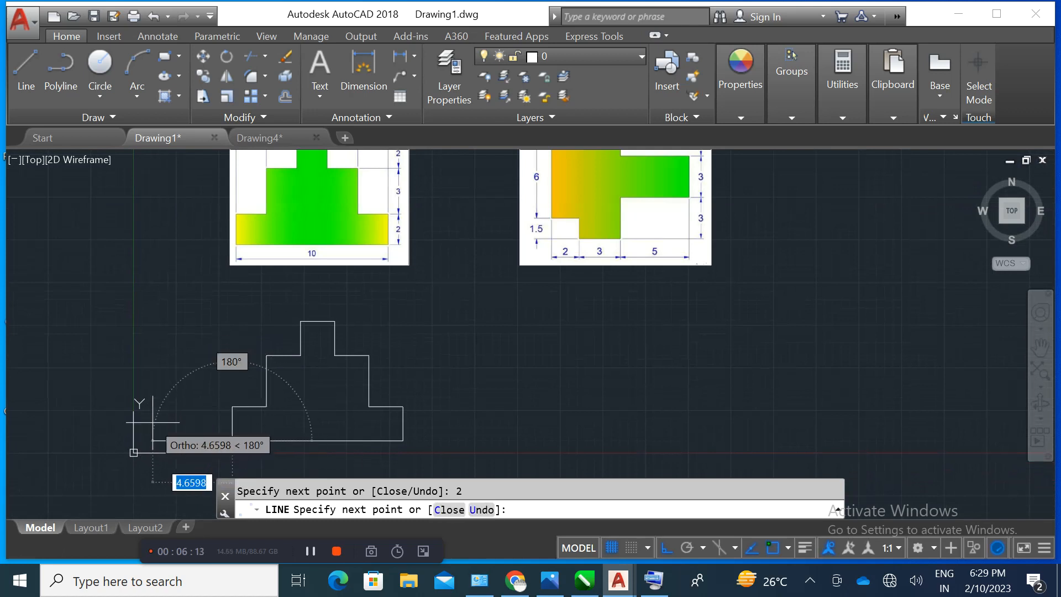
key(Escape)
Start a Line beside the second reference image, drawing its bottom edge 3 units to the right and a vertical edge 3 units up
middle_drag(472, 334, 225, 416)
middle_drag(306, 386, 277, 382)
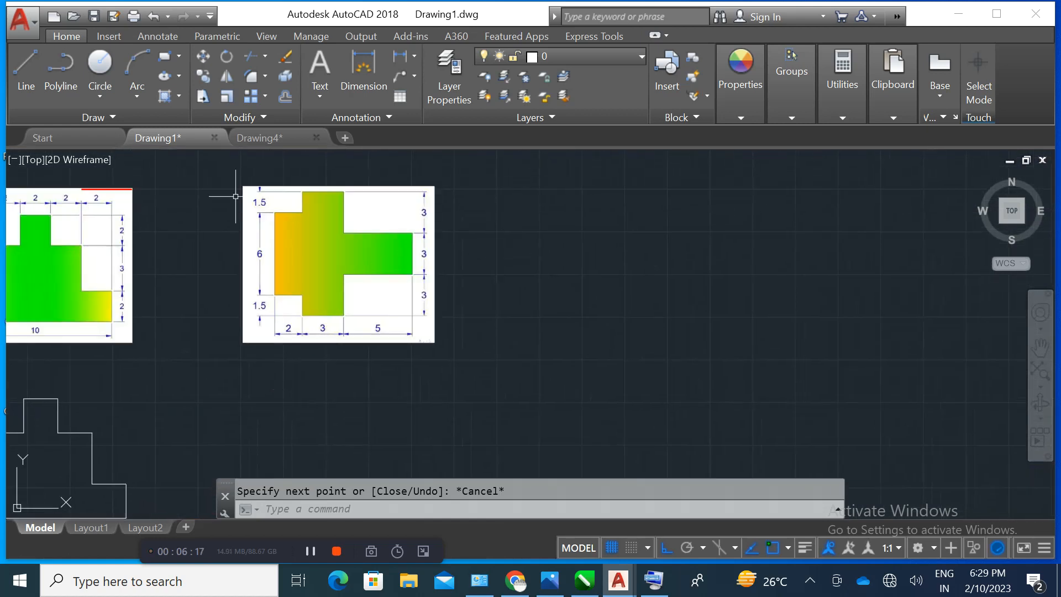
click(26, 72)
middle_drag(496, 299, 488, 323)
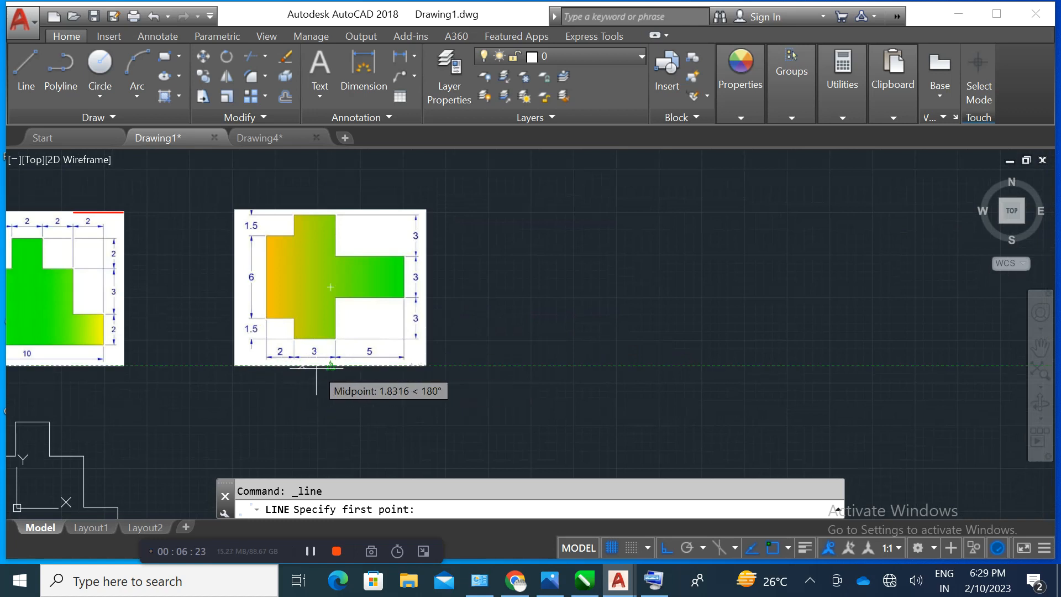
click(507, 366)
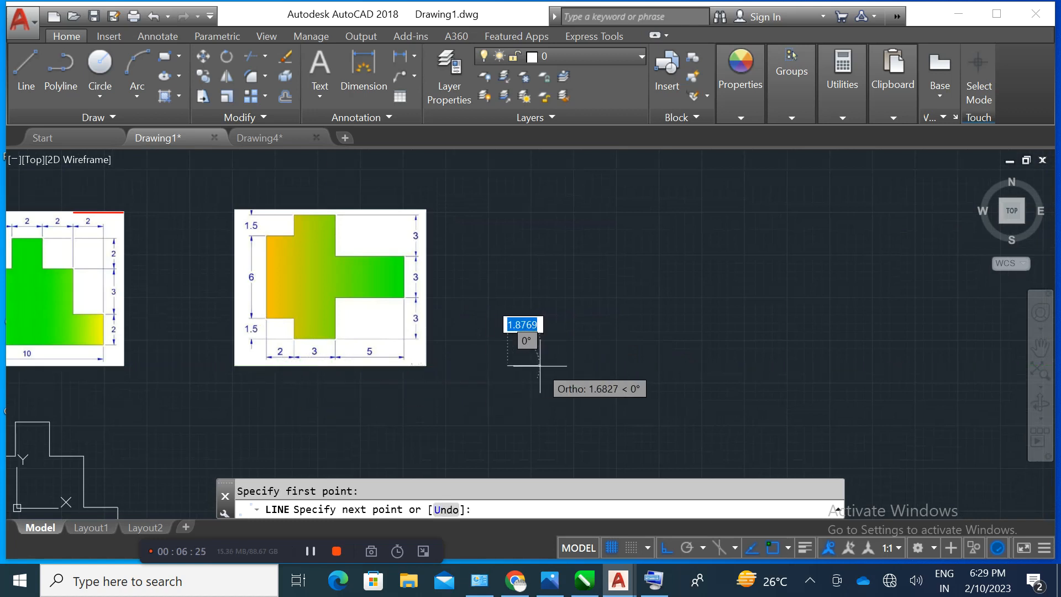
text(3)
key(Return)
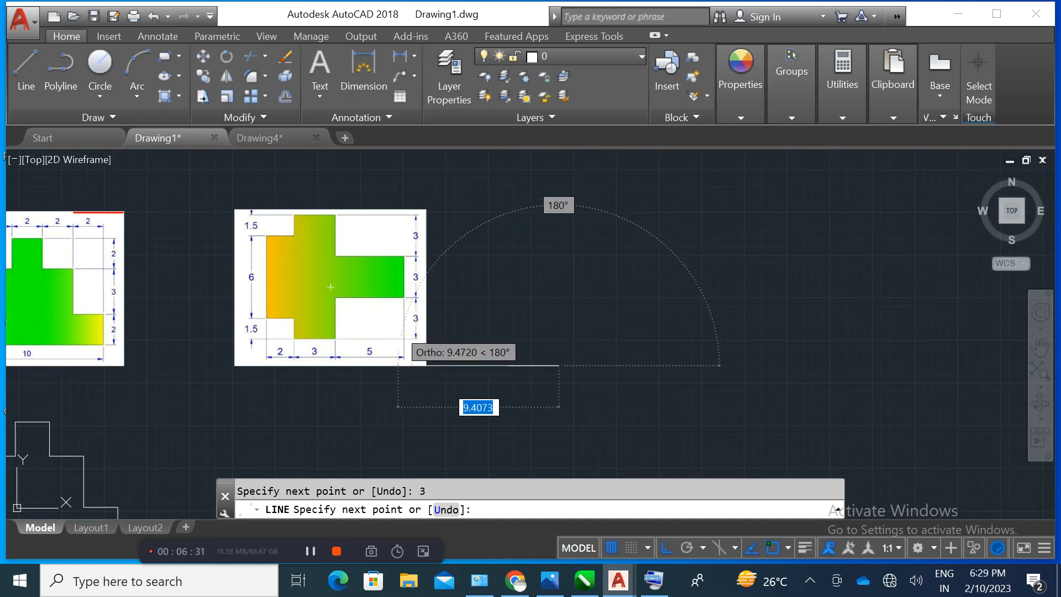
text(3)
key(Return)
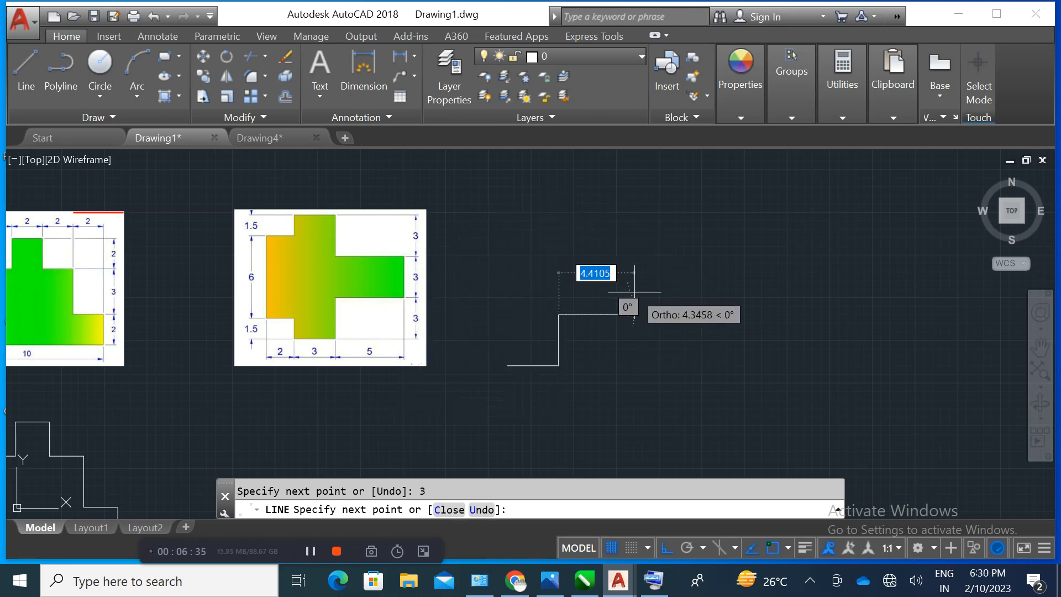
Continue the second outline with its arm's lower edge 5 units to the right and end edge 3 units up
text(5)
key(Return)
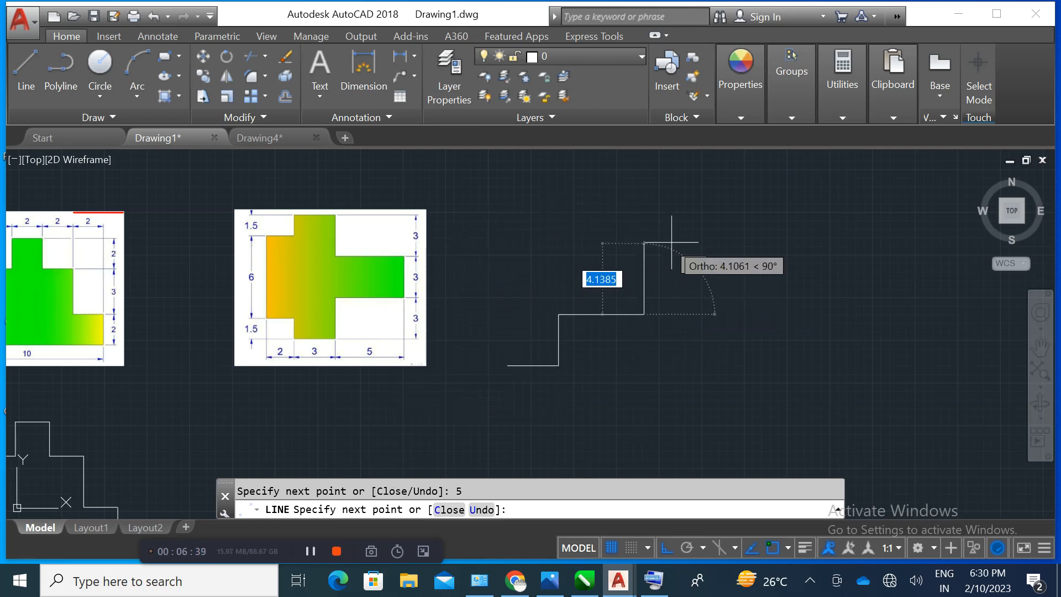
text(3)
key(Return)
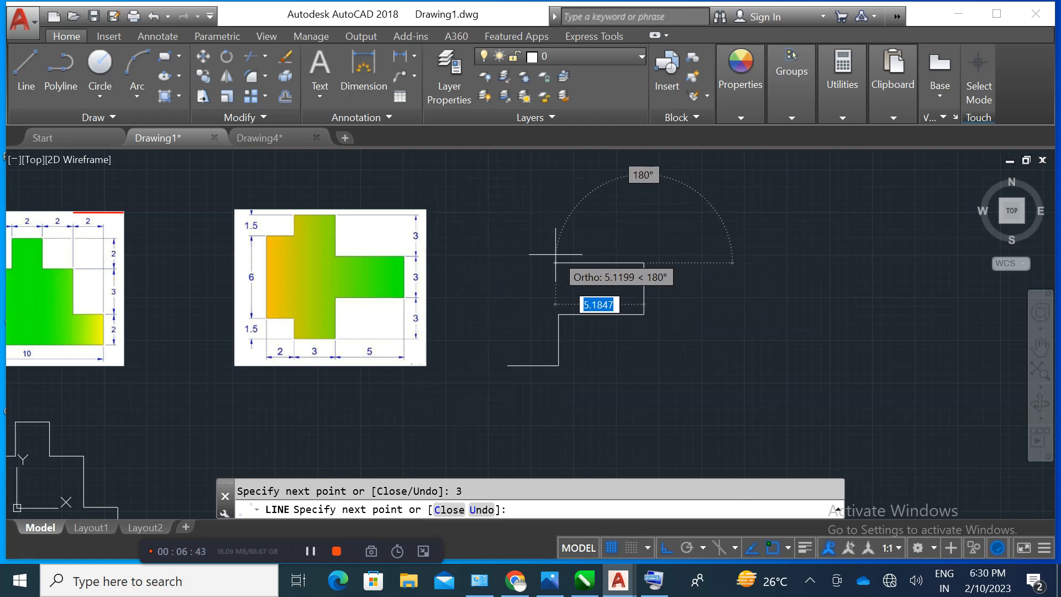
Continue the second outline with the arm's upper edge 5 units left, then segments 3 units up and 3 units left
text(5)
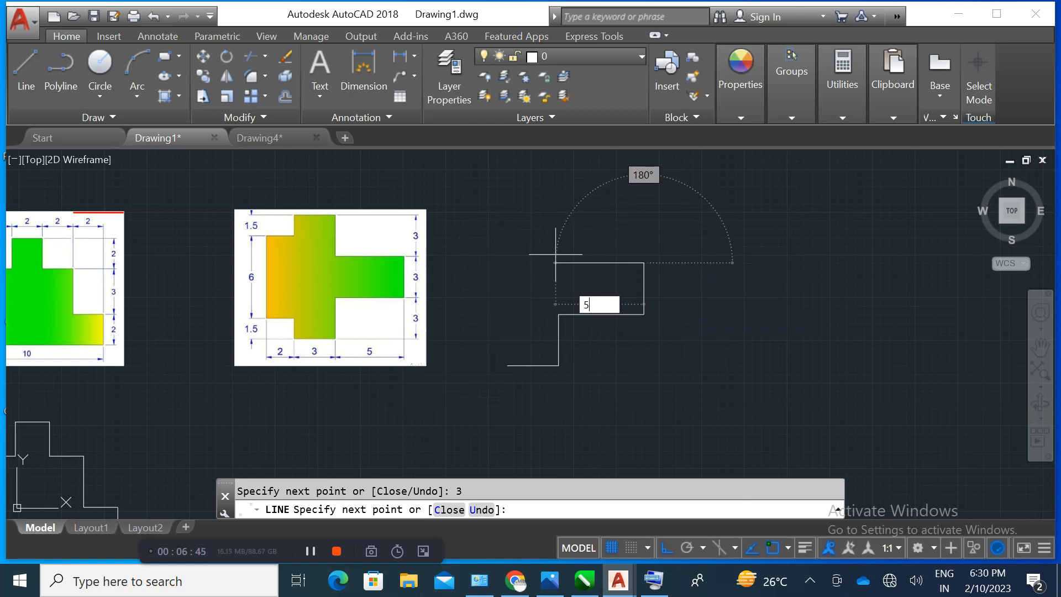
key(Return)
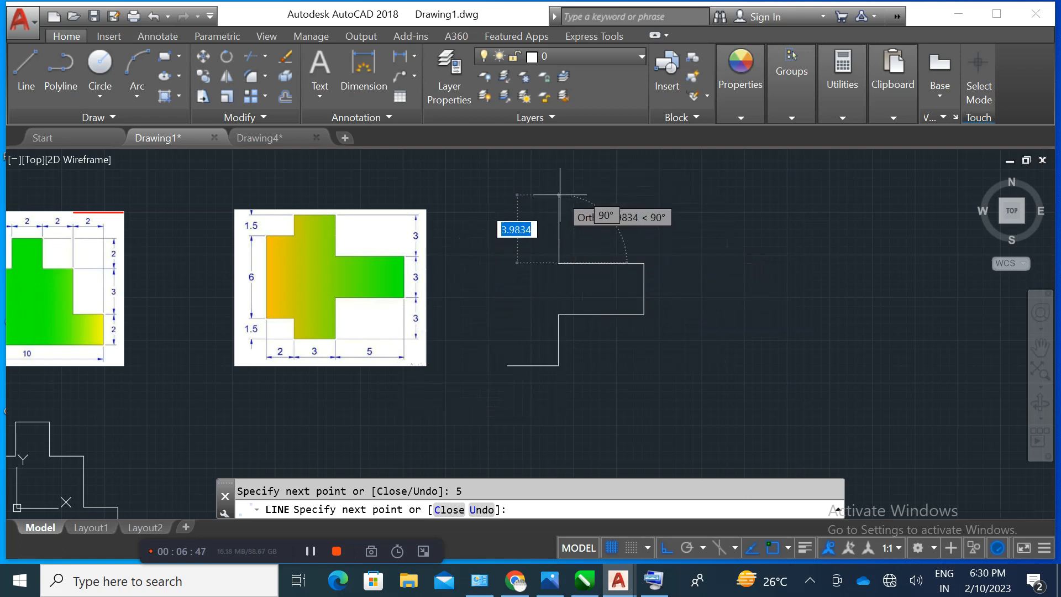
text(3)
key(Return)
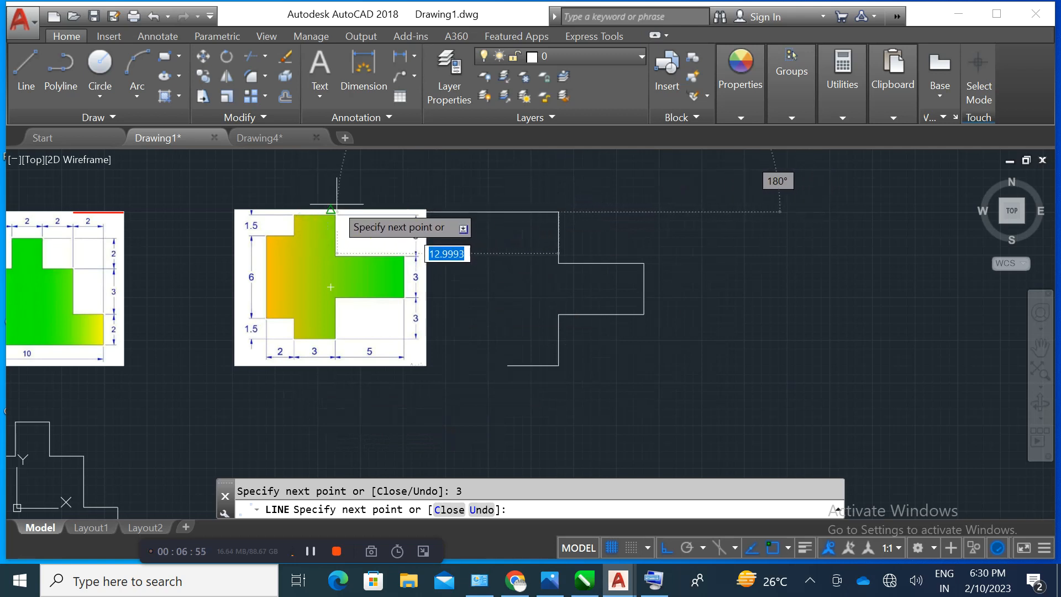
text(3)
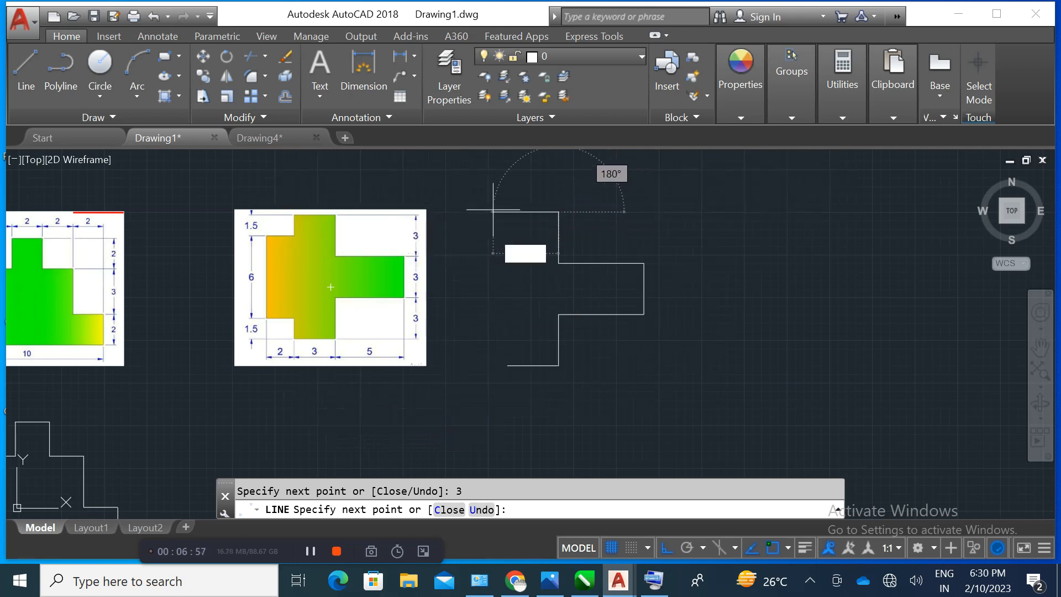
key(Return)
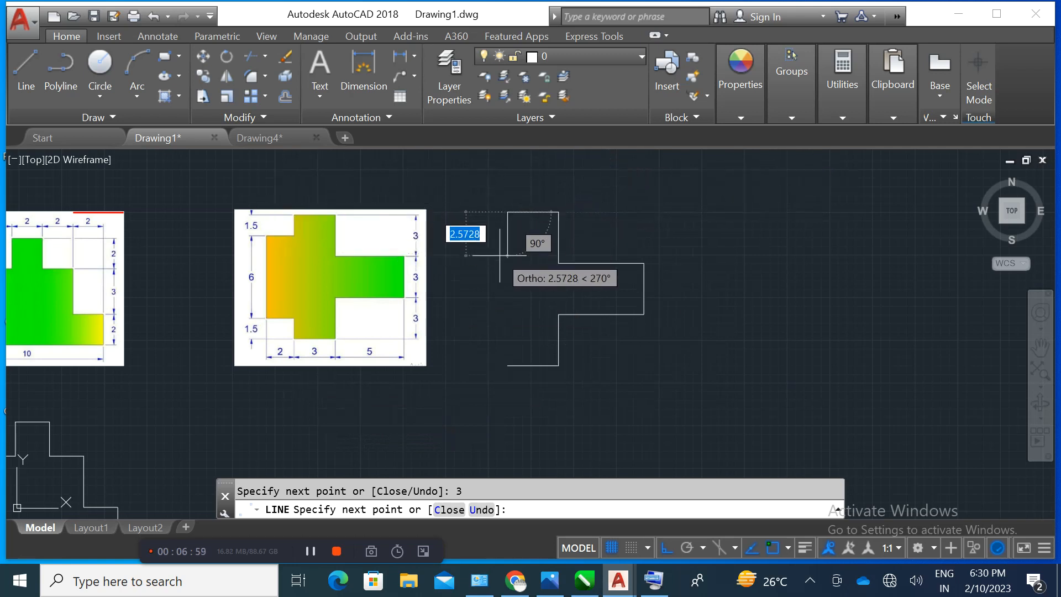
Draw the upper-left notch of the second outline with segments 1.5 units down and 2 units left
text(1)
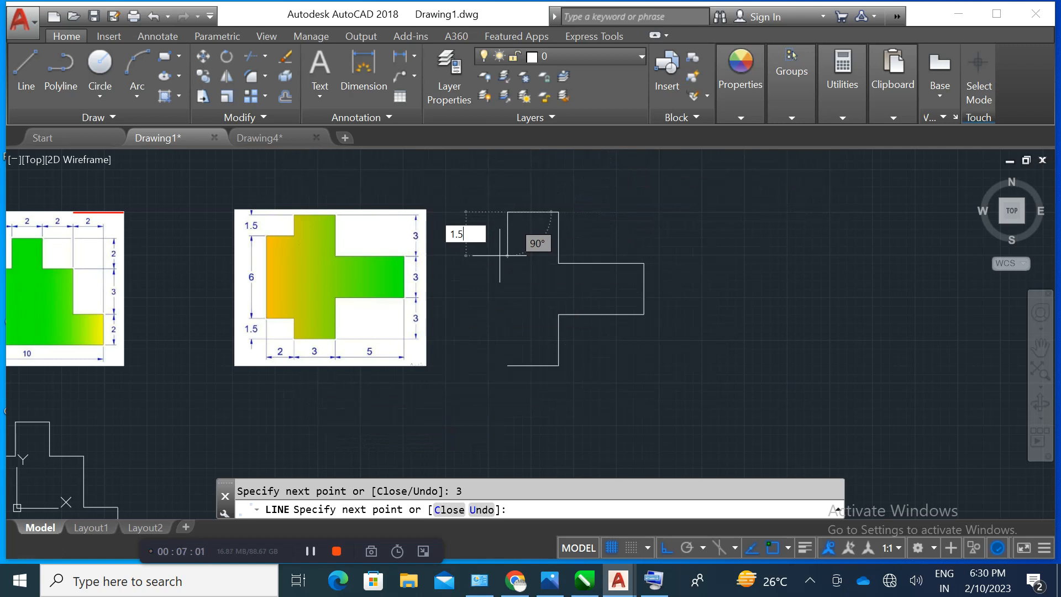
text(.5)
key(Return)
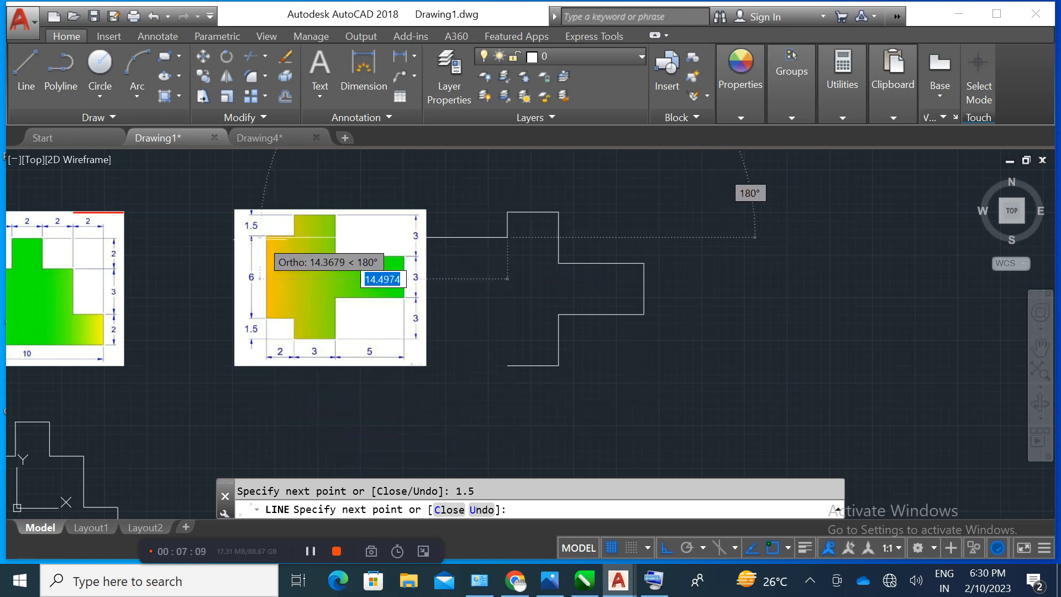
text(2)
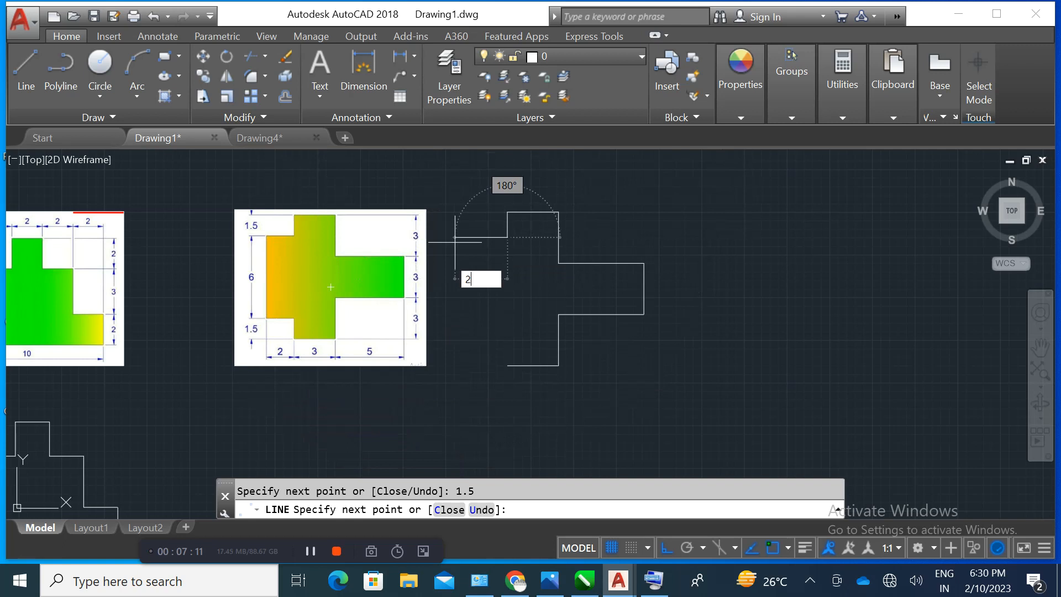
key(Return)
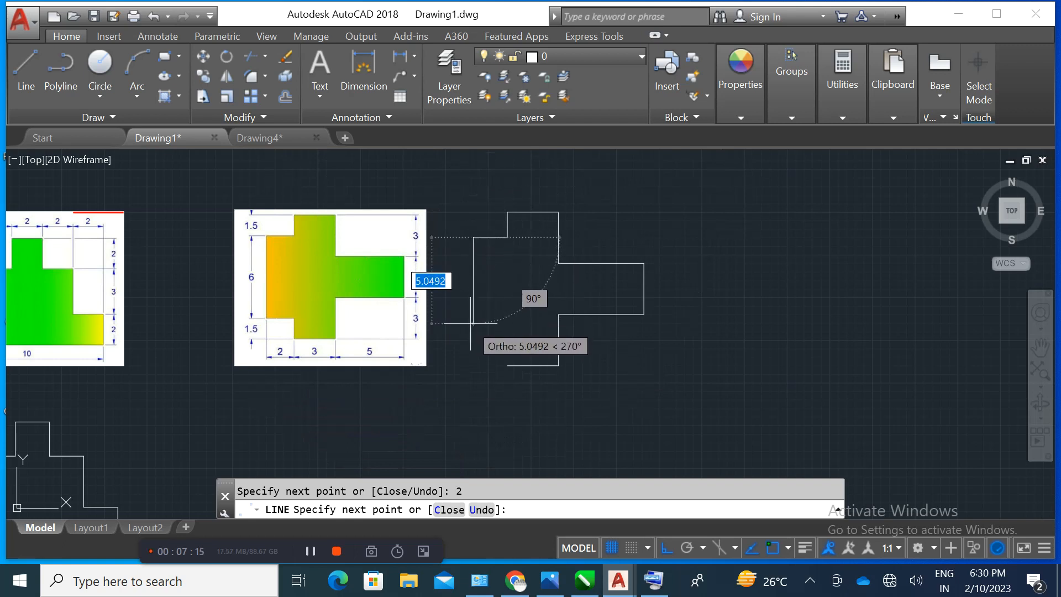
Draw the second outline's left edge 6 units down and the lower notch's horizontal edge 2 units right
text(6)
key(Return)
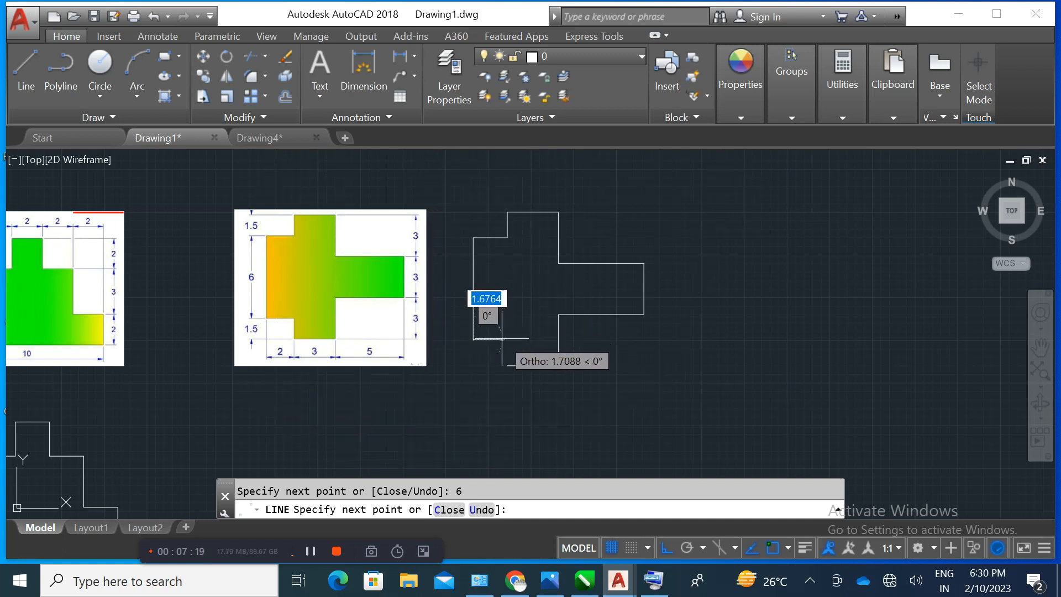
text(2)
key(Return)
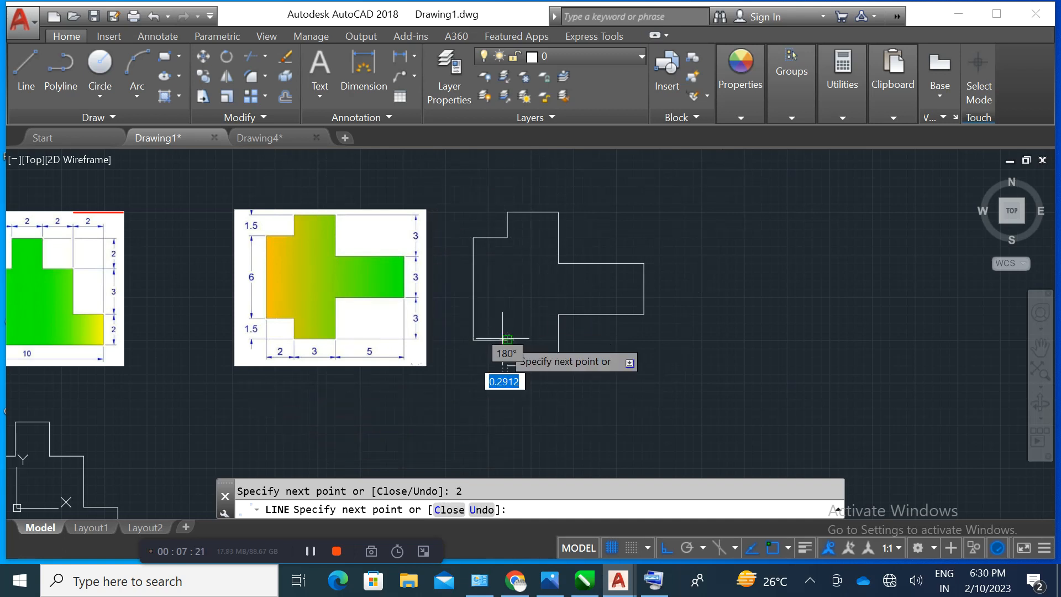
text(1,)
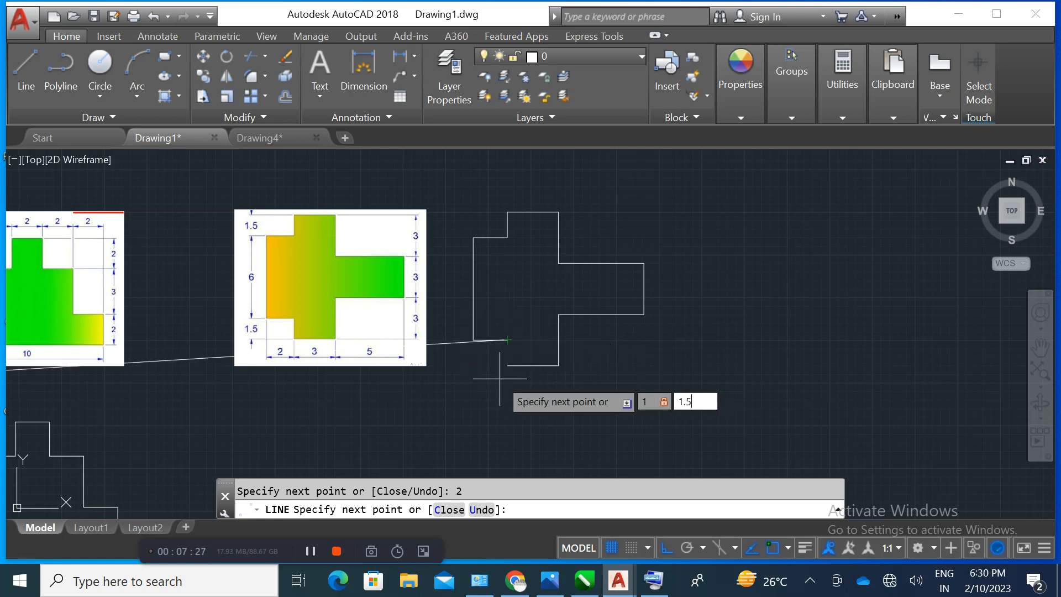
text(1.5)
key(Return)
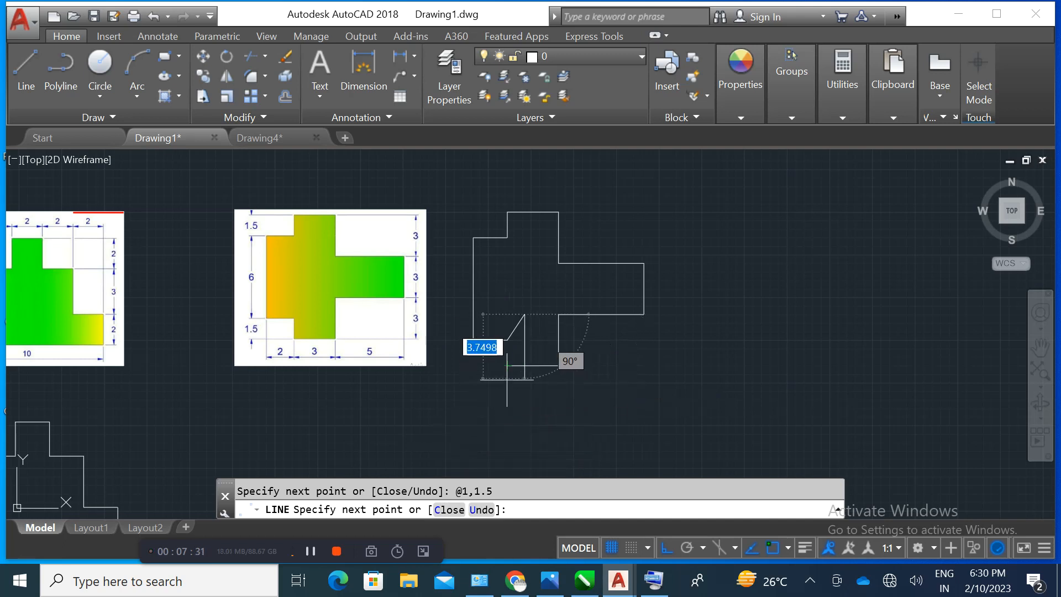
key(ctrl+z)
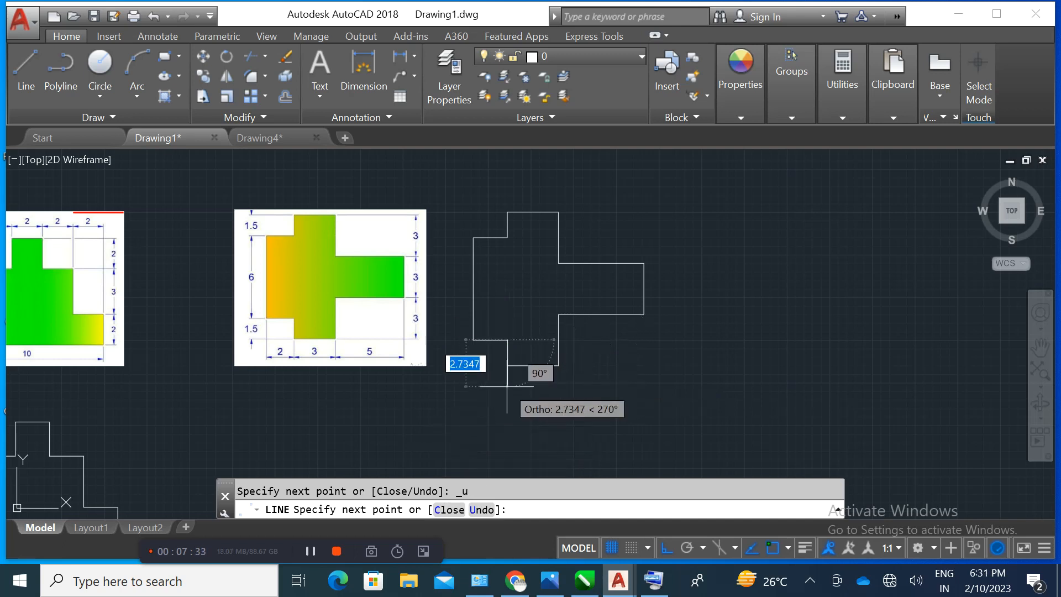
Close the second outline with a segment 1.5 units down to the starting corner, and end the Line command
text(1)
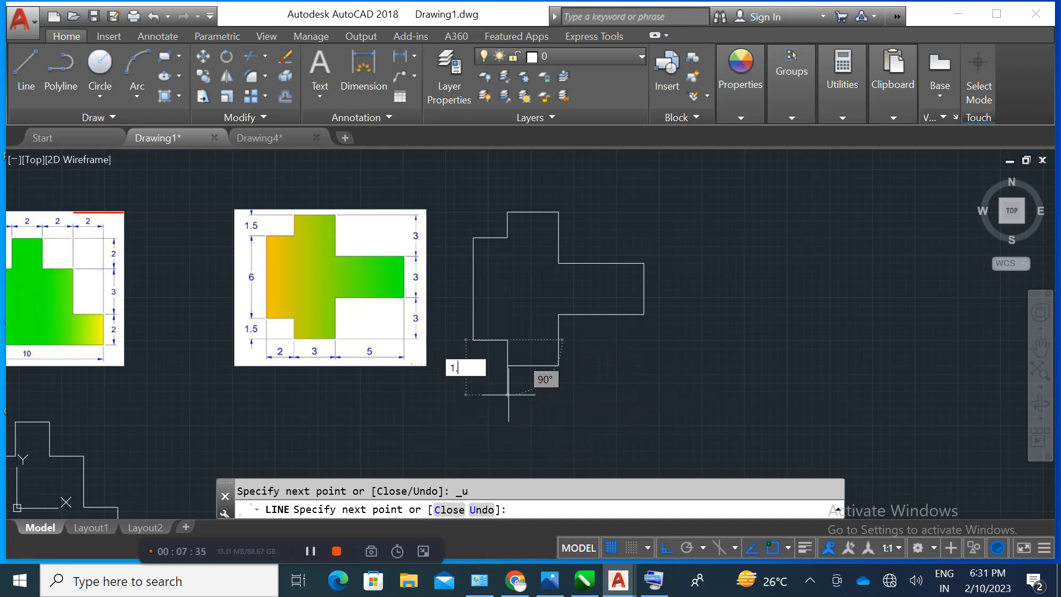
text(.5)
key(Return)
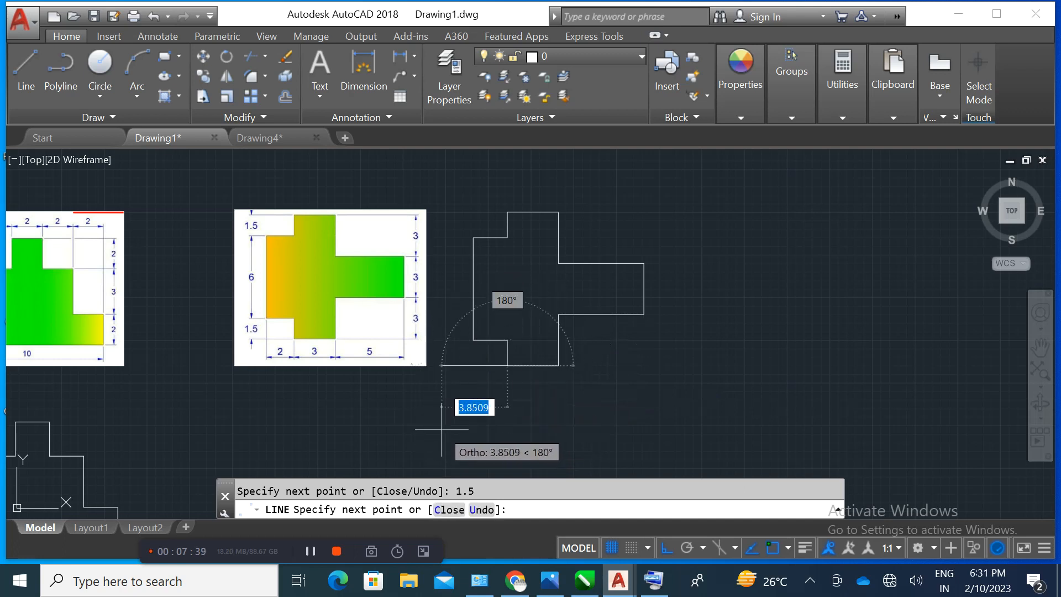
click(652, 581)
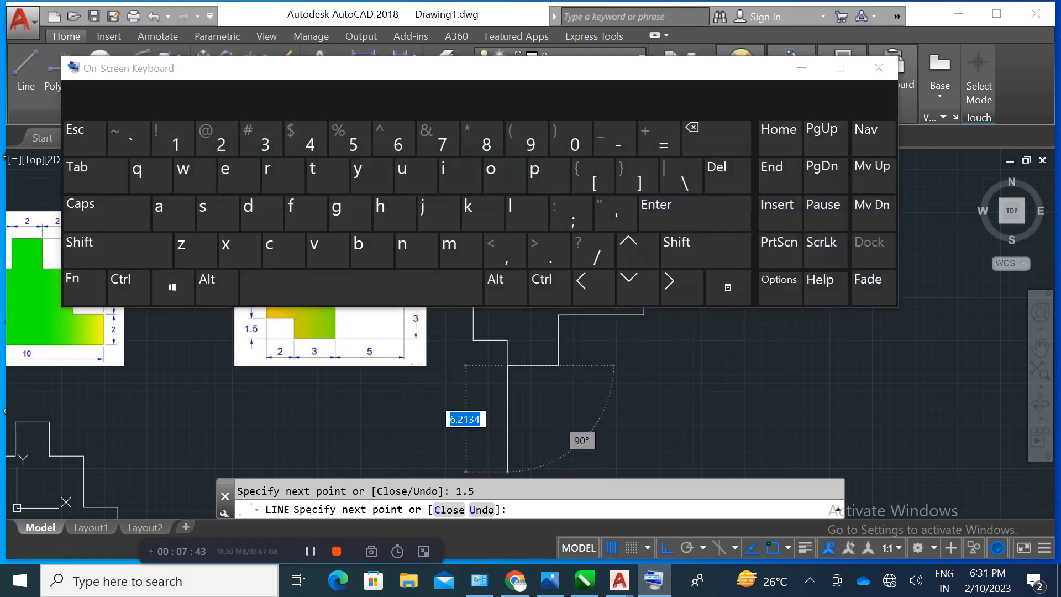
click(801, 67)
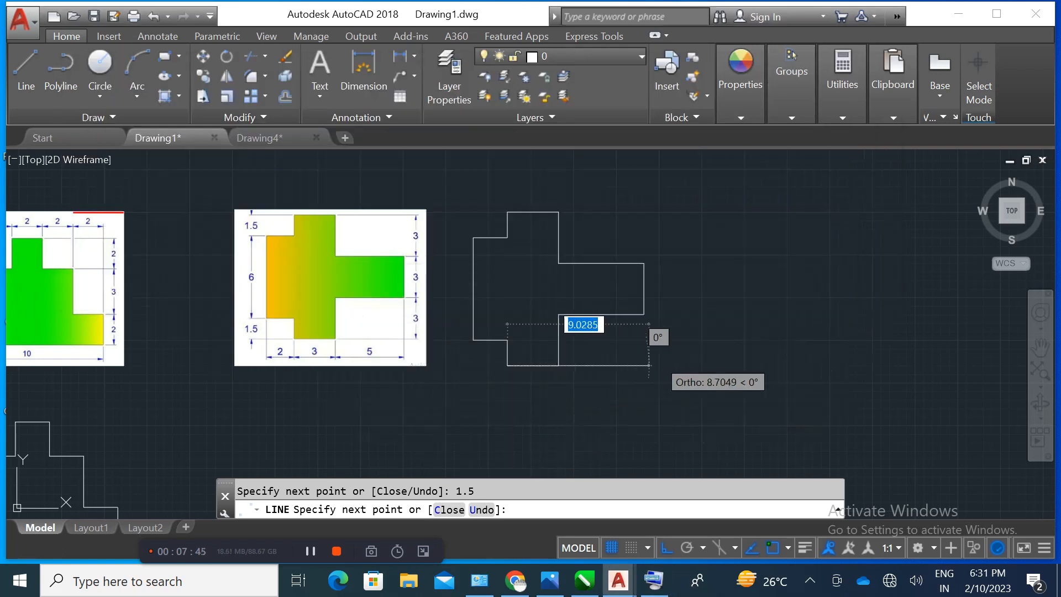
key(Escape)
mouse_move(553, 312)
middle_down()
mouse_move(568, 328)
mouse_move(622, 339)
mouse_move(692, 336)
middle_up()
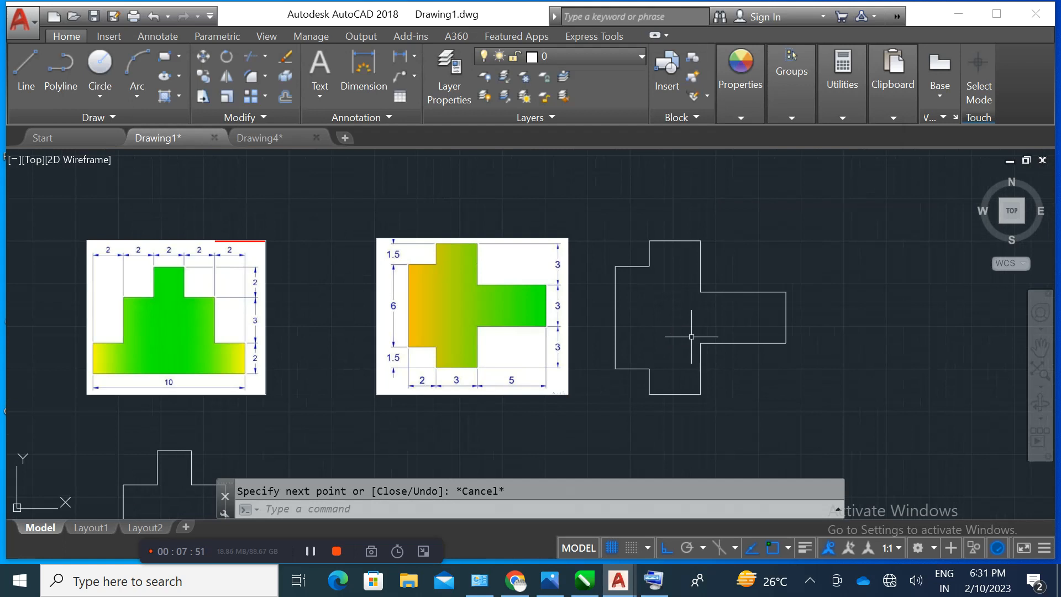
middle_drag(692, 336, 639, 290)
scroll(660, 300, down, 2)
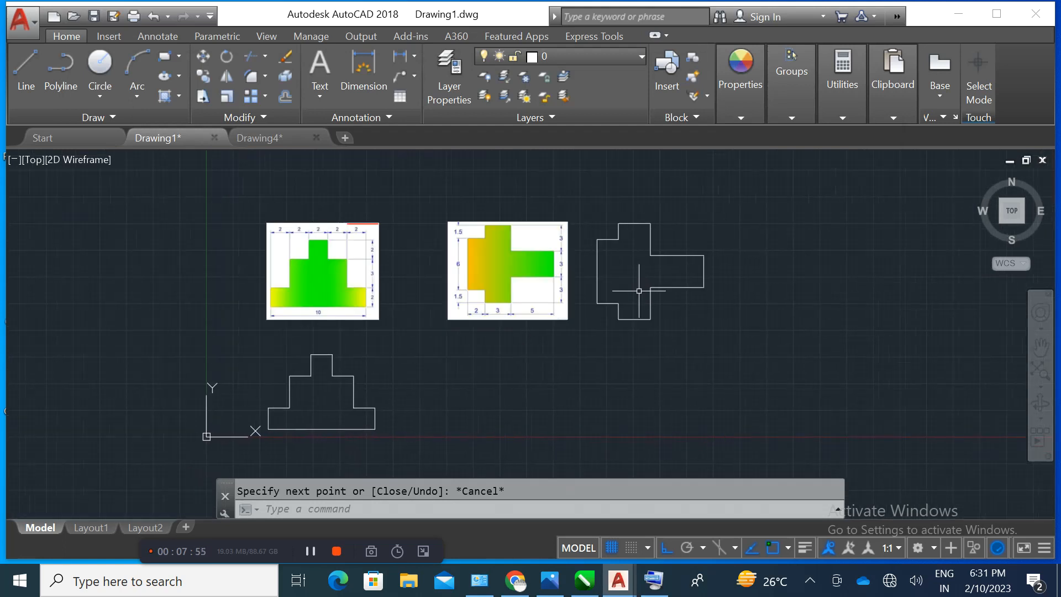